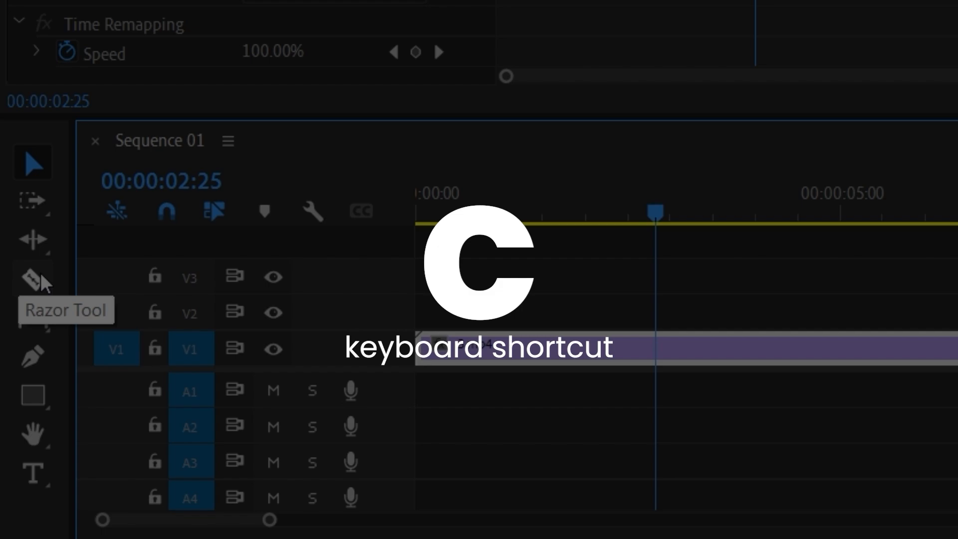
Split the 3.mp4 clip at 00:00:02:25 and assign C as the keyboard shortcut for Add Edit.
{"action": "key", "text": "ctrl+k"}
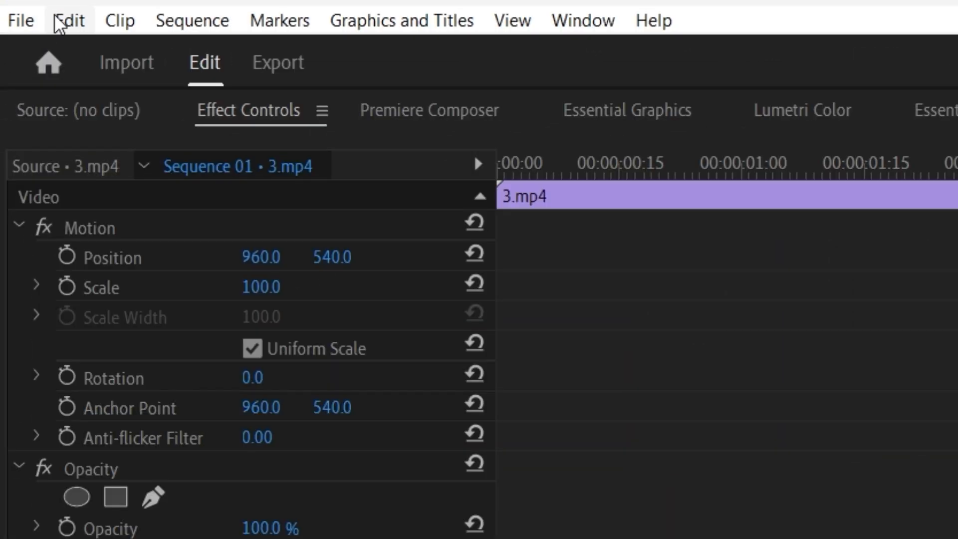
{"action": "left_click", "coordinate": [59, 24]}
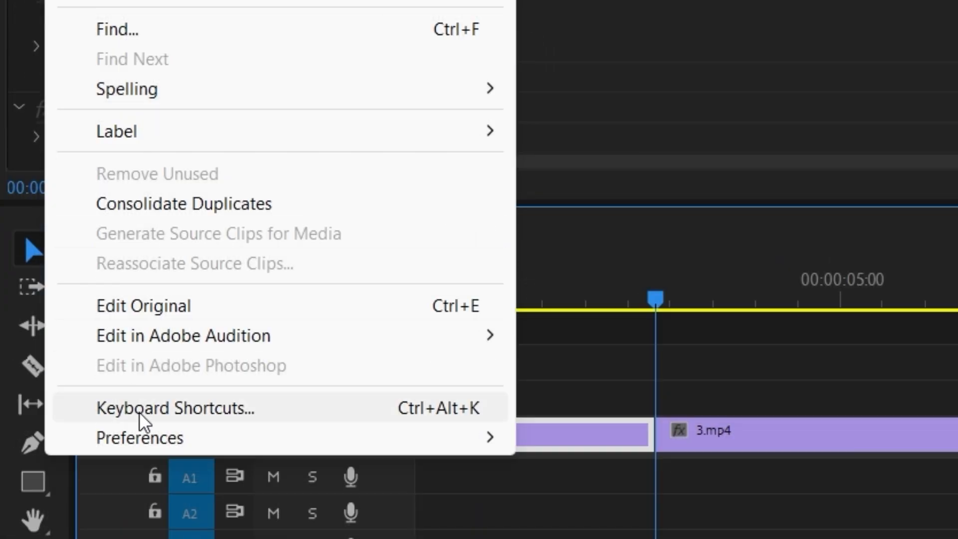
{"action": "left_click", "coordinate": [141, 419]}
{"action": "type", "text": "a"}
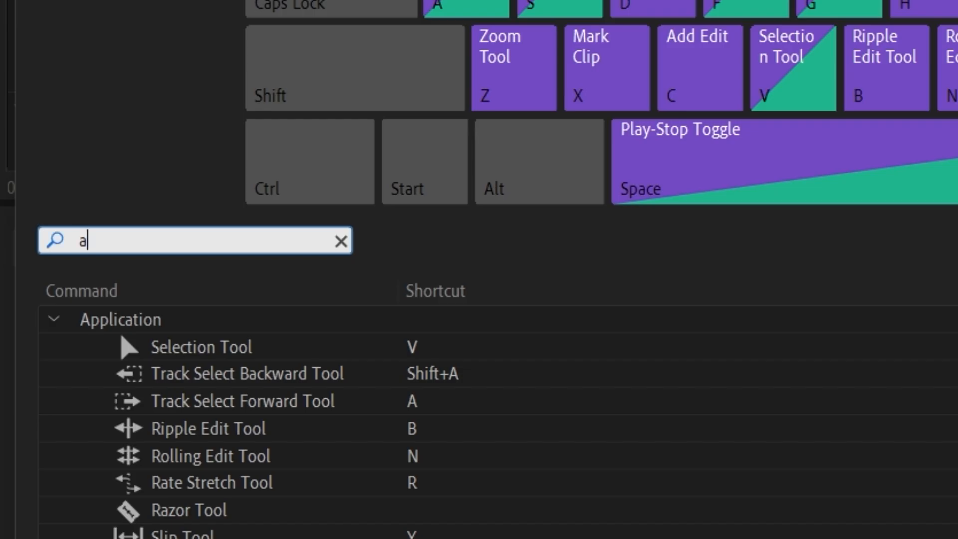
{"action": "type", "text": "dd edit"}
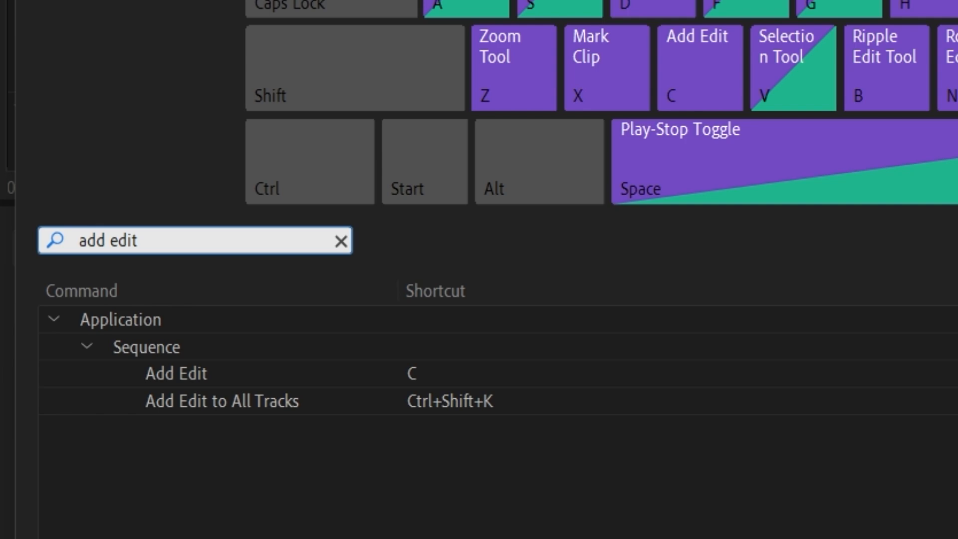
{"action": "left_click", "coordinate": [419, 375]}
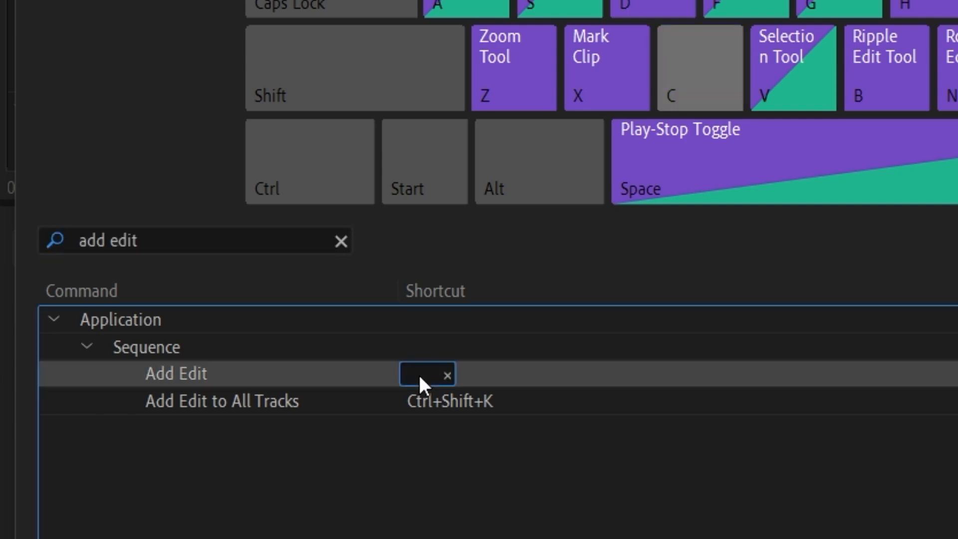
{"action": "key", "text": "c"}
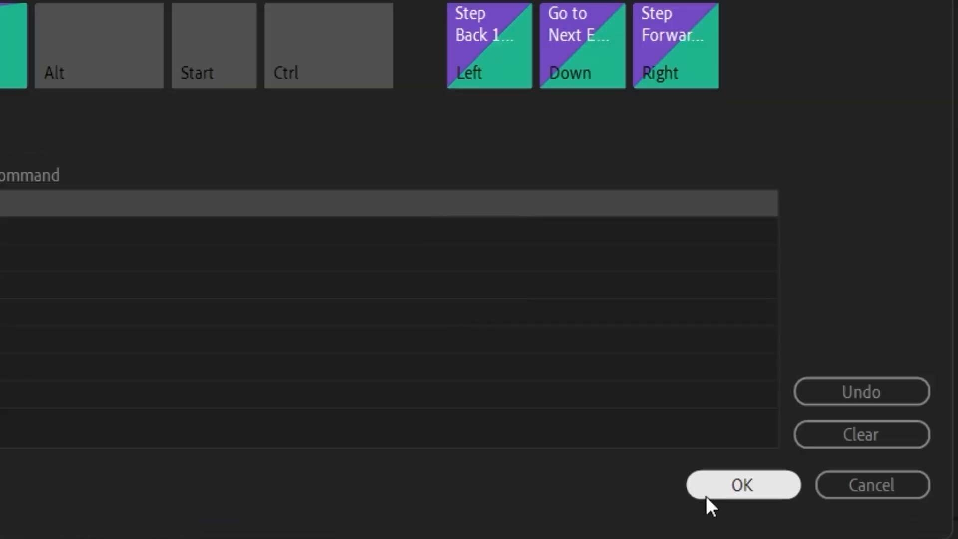
{"action": "left_click", "coordinate": [727, 487]}
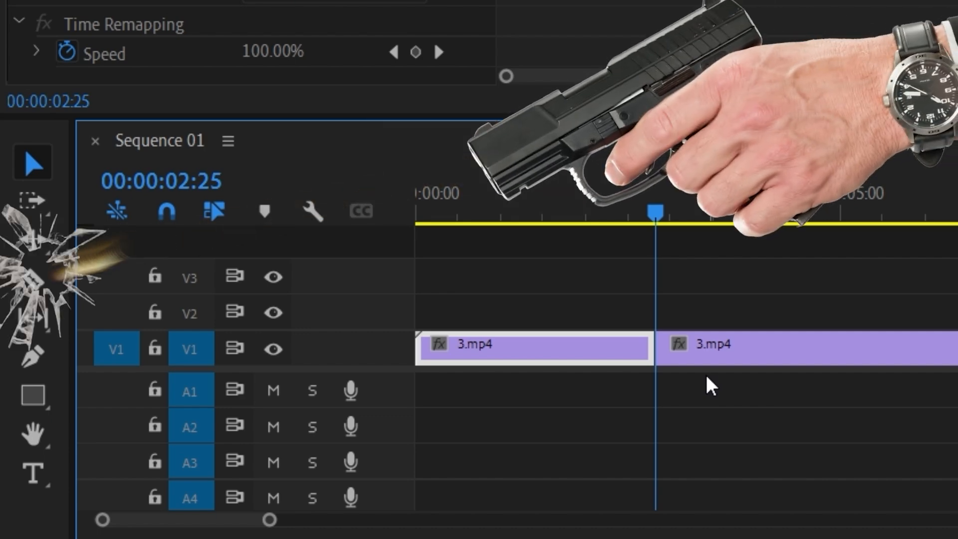
Cut the second 3.mp4 segment at 00:00:04:23 on the timeline.
{"action": "left_click", "coordinate": [825, 202]}
{"action": "key", "text": "c"}
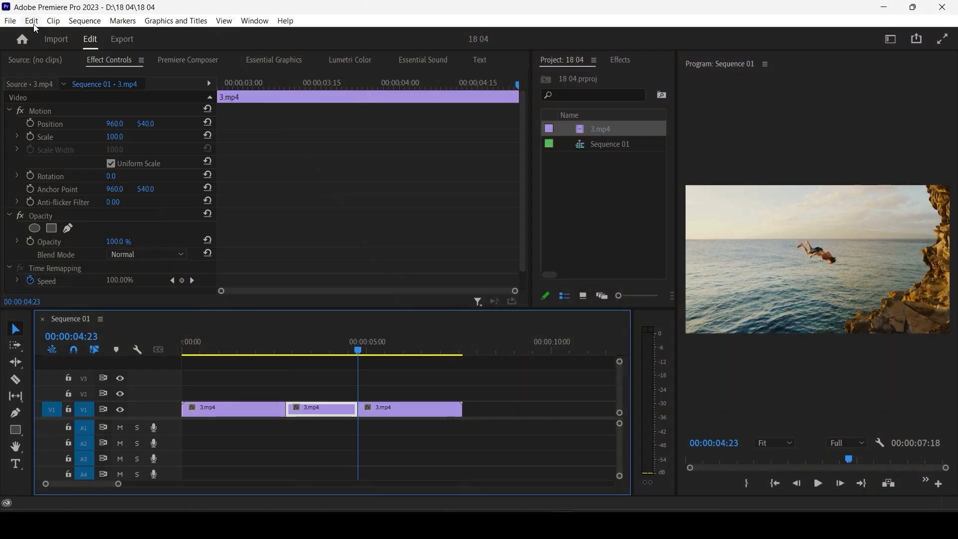
Assign shortcut W to Ripple Trim Next Edit To Playhead and Q to Ripple Trim Previous Edit To Playhead.
{"action": "left_click", "coordinate": [32, 22]}
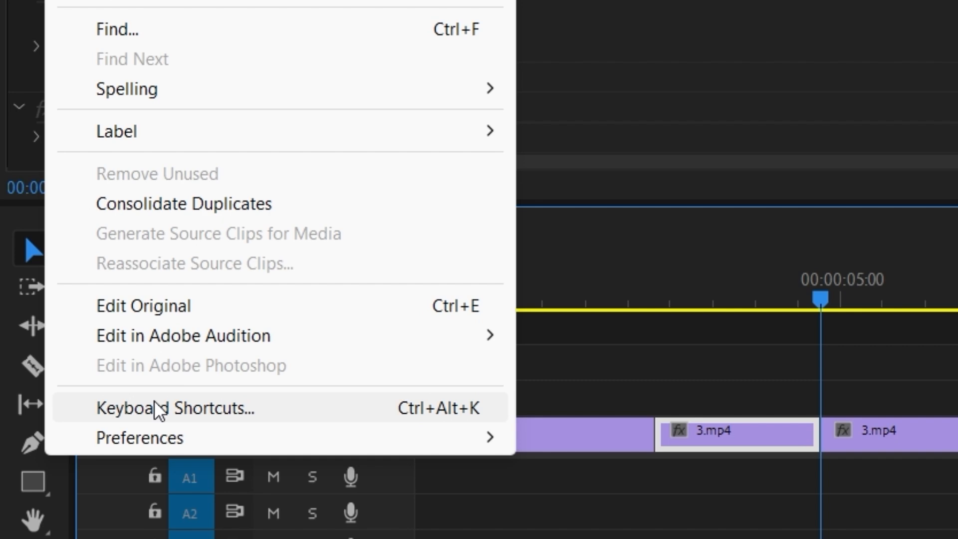
{"action": "left_click", "coordinate": [154, 408]}
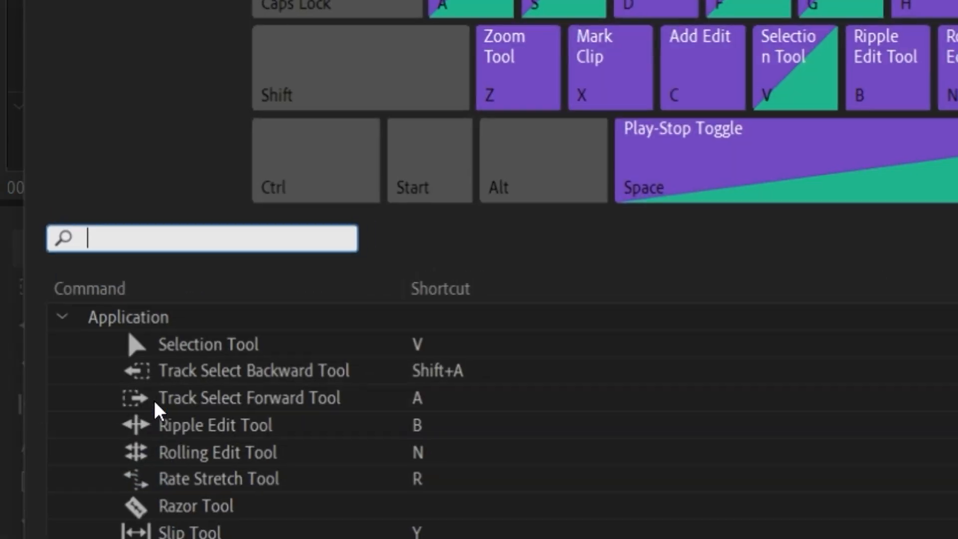
{"action": "type", "text": "ripple"}
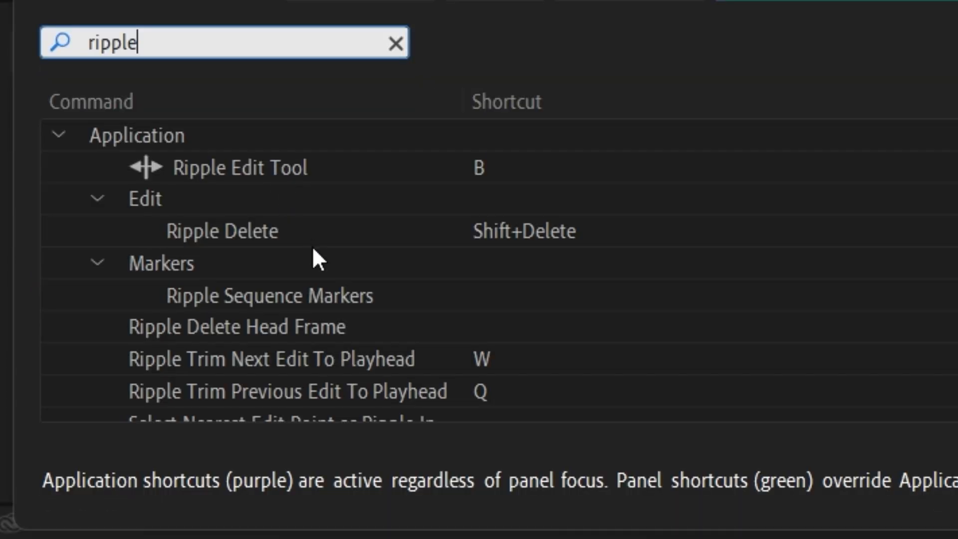
{"action": "scroll", "coordinate": [312, 254], "scroll_direction": "down", "scroll_amount": 3}
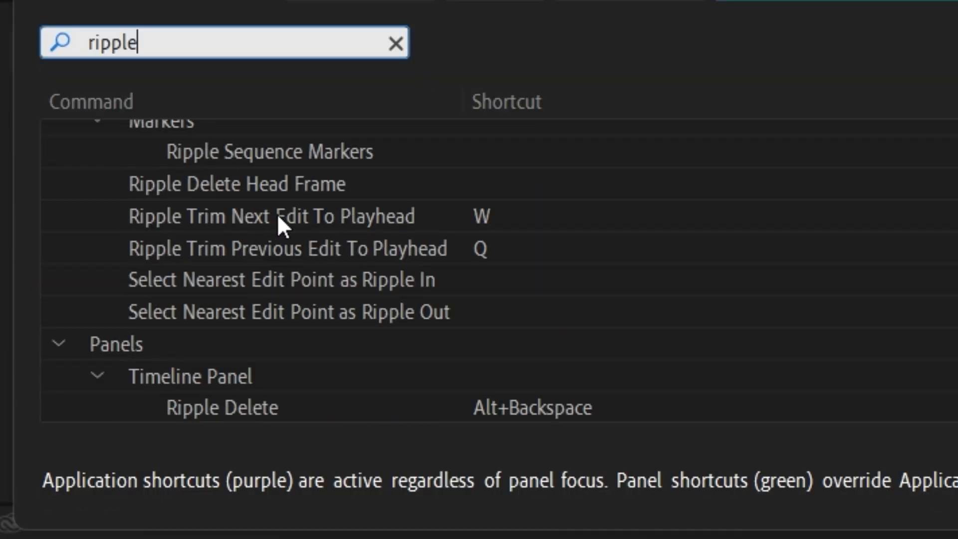
{"action": "left_click", "coordinate": [502, 217]}
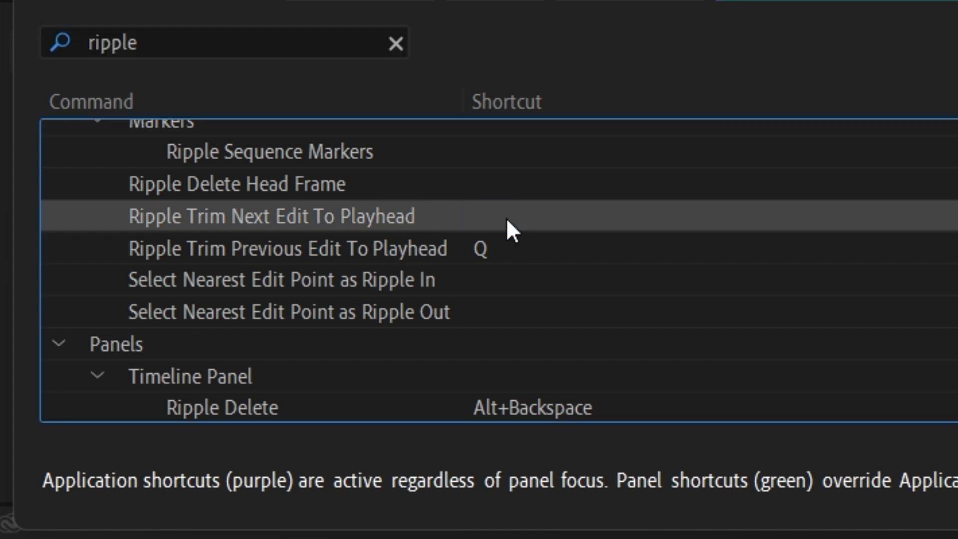
{"action": "left_click", "coordinate": [488, 216]}
{"action": "left_click", "coordinate": [489, 250]}
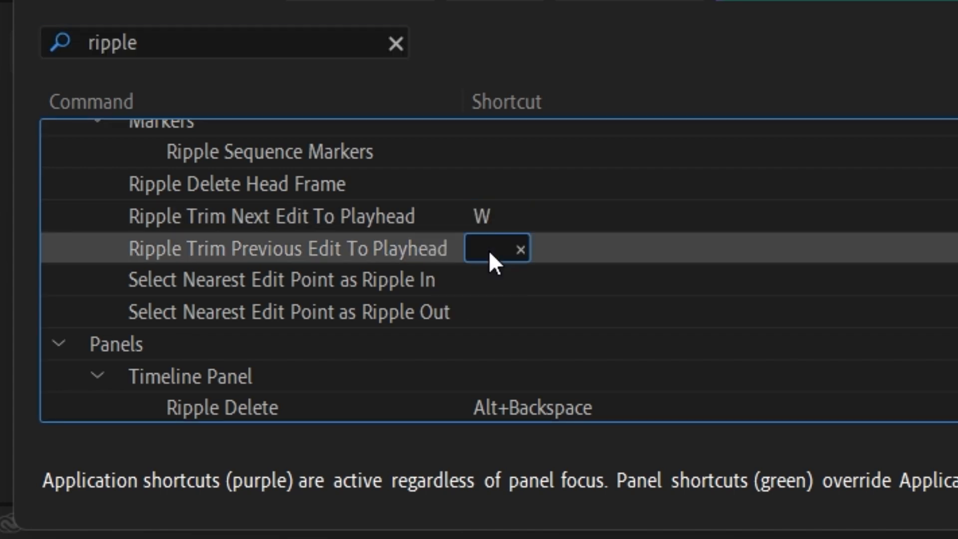
{"action": "key", "text": "q"}
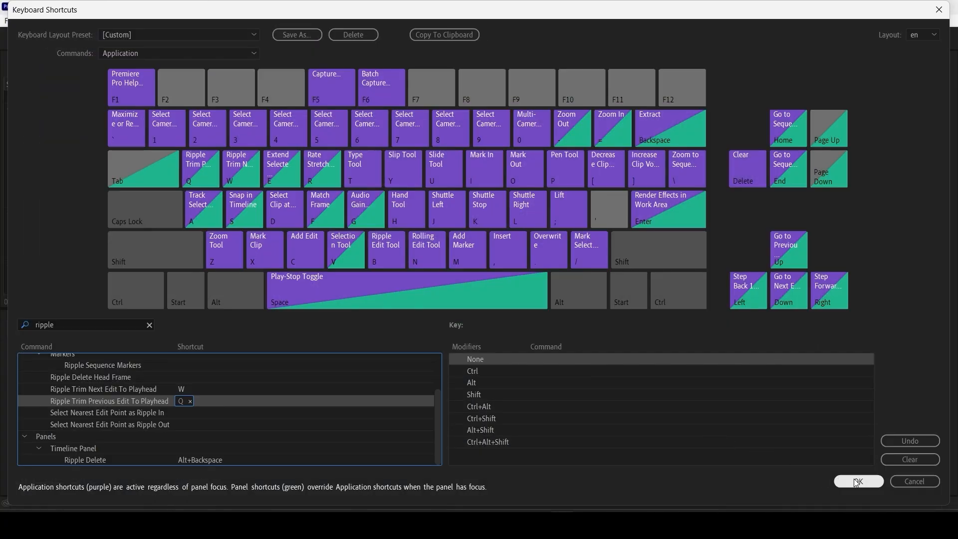
{"action": "left_click", "coordinate": [856, 482]}
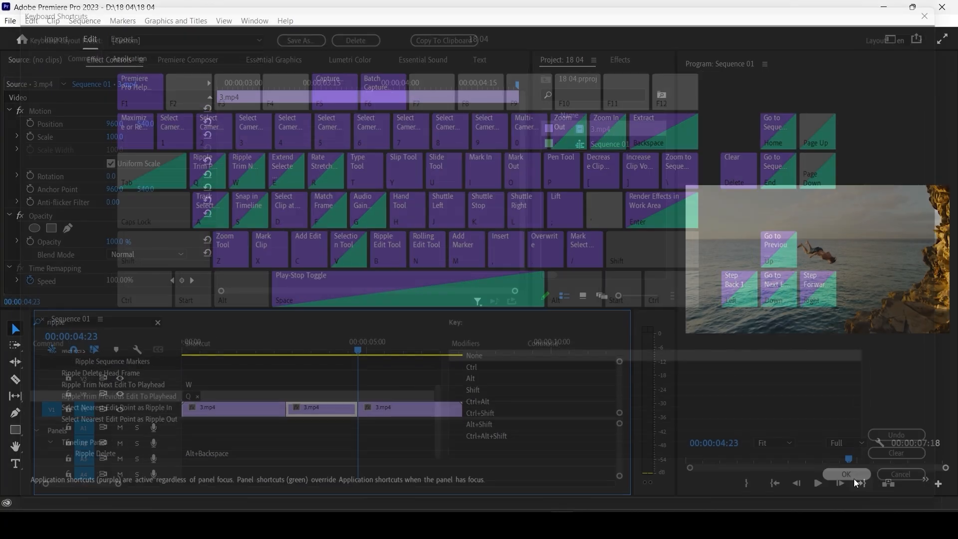
Place the playhead past the middle of the last clip and ripple trim its beginning, after trying and undoing an end trim.
{"action": "key", "text": "c"}
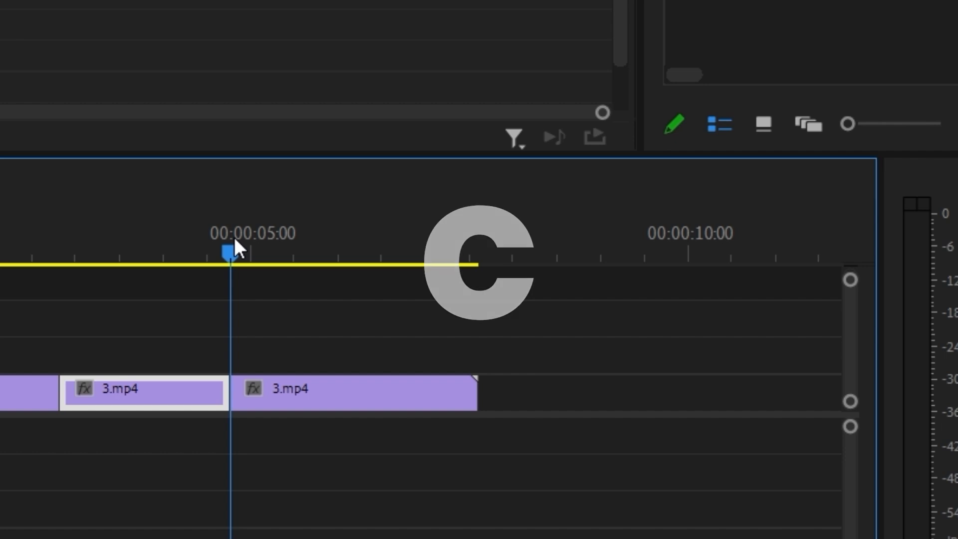
{"action": "left_click_drag", "start_coordinate": [235, 241], "coordinate": [379, 253]}
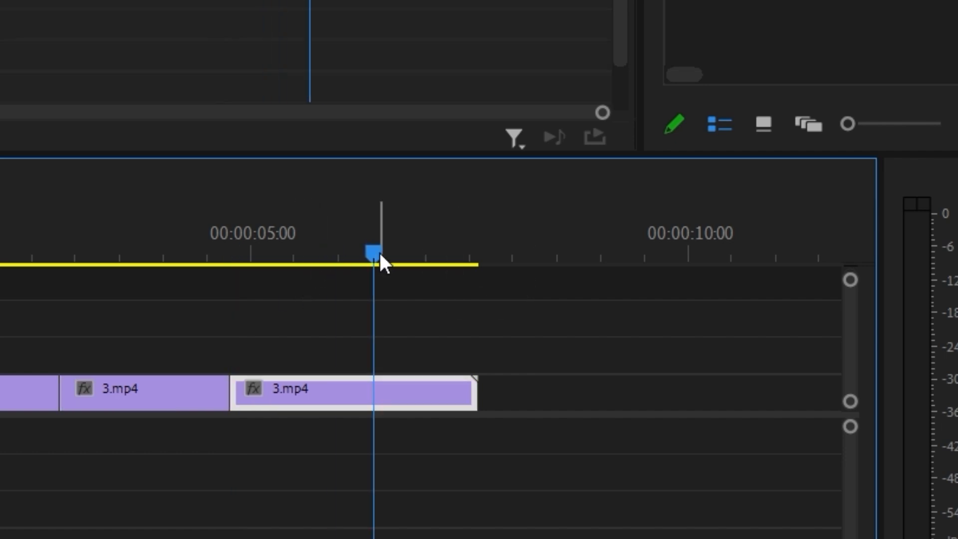
{"action": "key", "text": "w"}
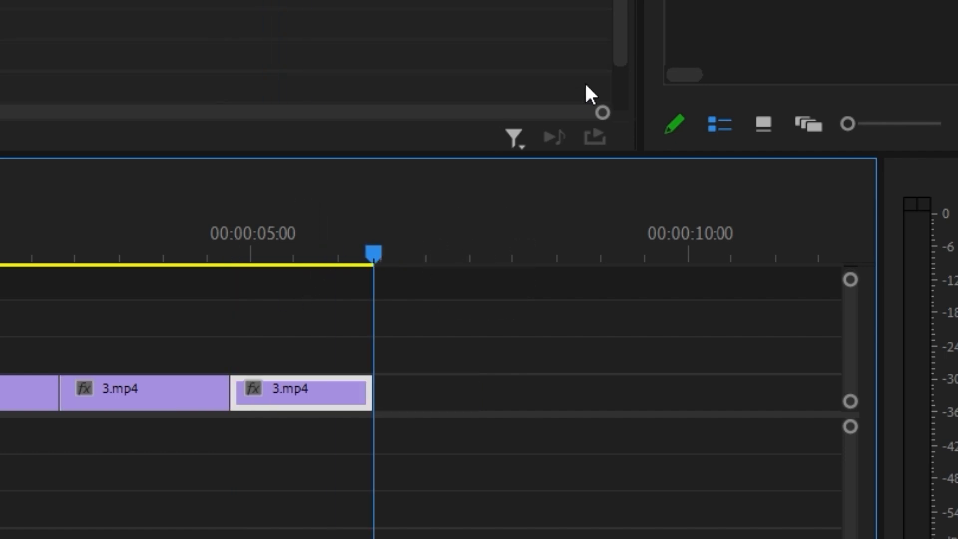
{"action": "key", "text": "ctrl+z"}
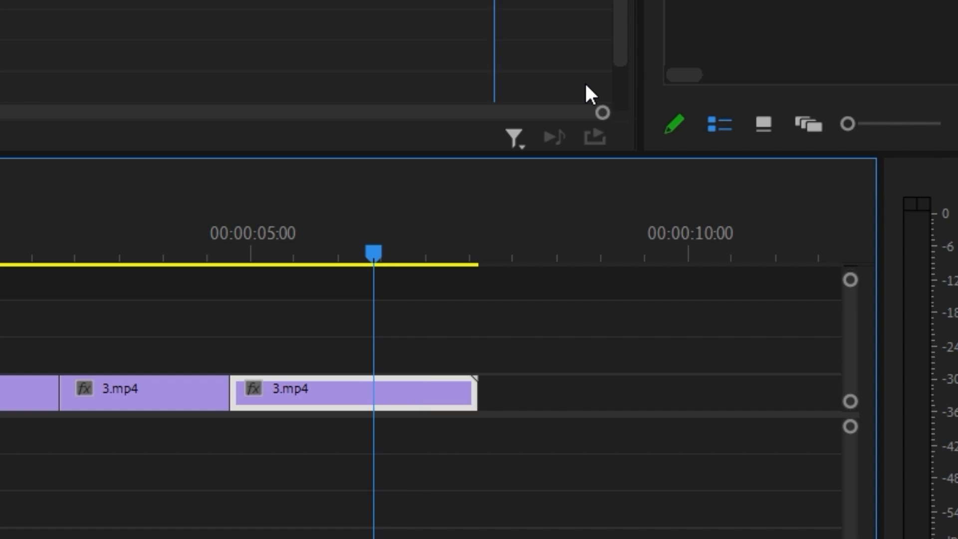
{"action": "key", "text": "q"}
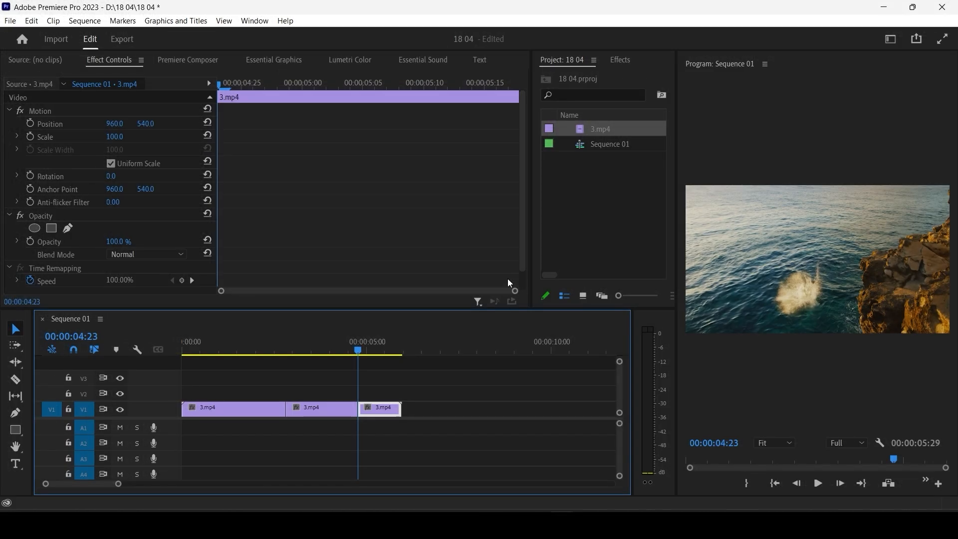
Place the playhead at 00:00:01:23 in the first clip and advance it frame by frame to 00:00:02:18.
{"action": "left_click", "coordinate": [246, 348]}
{"action": "mouse_move", "coordinate": [246, 348]}
{"action": "left_mouse_down"}
{"action": "mouse_move", "coordinate": [214, 349]}
{"action": "mouse_move", "coordinate": [280, 348]}
{"action": "mouse_move", "coordinate": [246, 349]}
{"action": "left_mouse_up"}
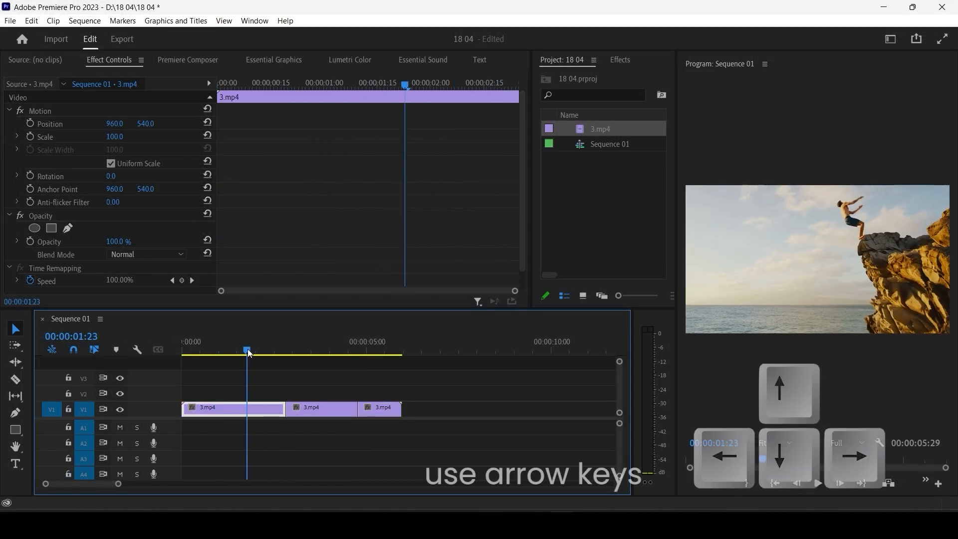
{"action": "key", "text": "Right"}
{"action": "key", "text": "Right"}
{"action": "key", "text": "Right"}
{"action": "key", "text": "Right"}
{"action": "key", "text": "Right"}
{"action": "key", "text": "Right"}
{"action": "key", "text": "Right"}
{"action": "key", "text": "Right"}
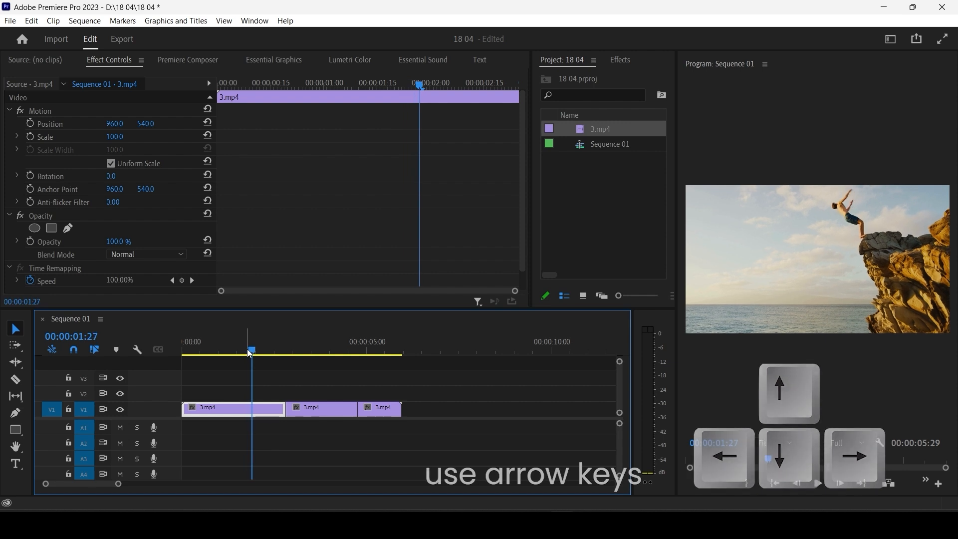
{"action": "key", "text": "Right"}
{"action": "key", "text": "Right"}
{"action": "key", "text": "Right"}
{"action": "key", "text": "Right"}
{"action": "key", "text": "Right"}
{"action": "key", "text": "Right"}
{"action": "key", "text": "Right"}
{"action": "key", "text": "Right"}
{"action": "key", "text": "Right"}
{"action": "key", "text": "Right"}
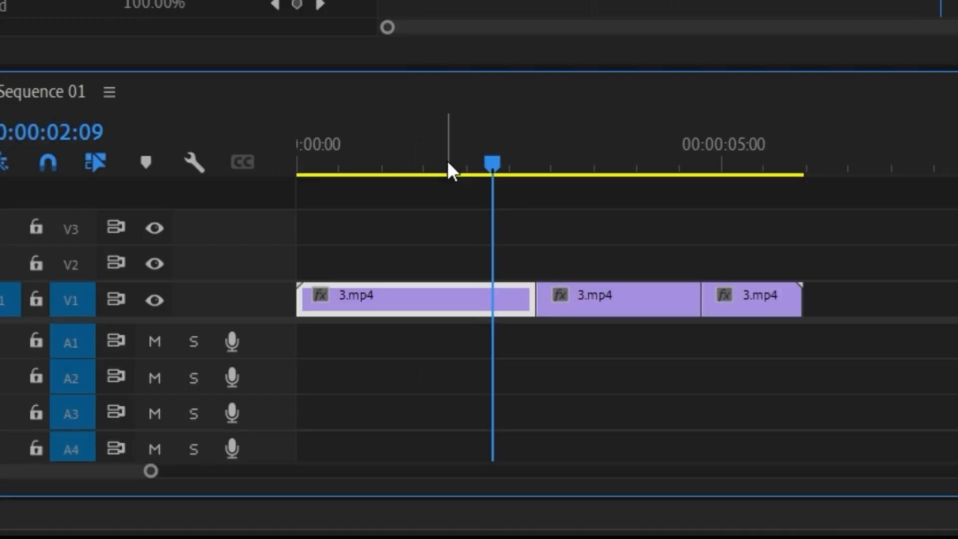
{"action": "key", "text": "Right"}
{"action": "key", "text": "Right"}
{"action": "key", "text": "Right"}
{"action": "key", "text": "Right"}
{"action": "key", "text": "Right"}
{"action": "key", "text": "Right"}
{"action": "key", "text": "Right"}
{"action": "key", "text": "Right"}
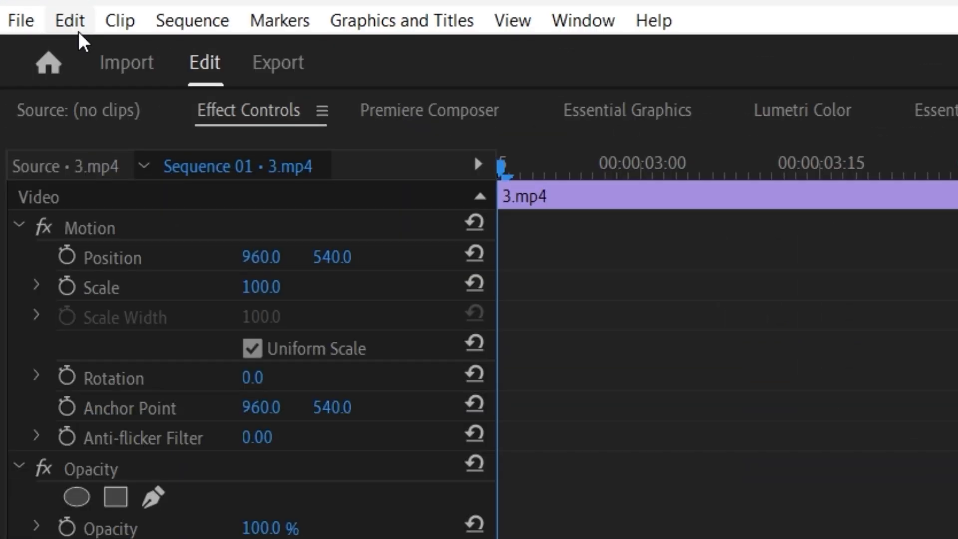
Find the Nest command in the keyboard shortcuts and assign F5 to it.
{"action": "left_click", "coordinate": [32, 21]}
{"action": "left_click", "coordinate": [175, 418]}
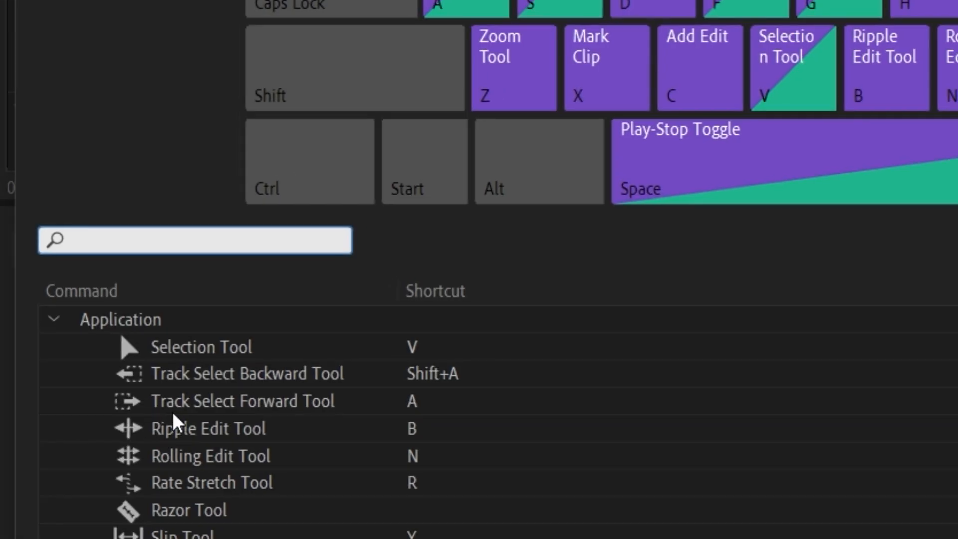
{"action": "type", "text": "nest"}
{"action": "left_click", "coordinate": [434, 376]}
{"action": "left_click", "coordinate": [434, 375]}
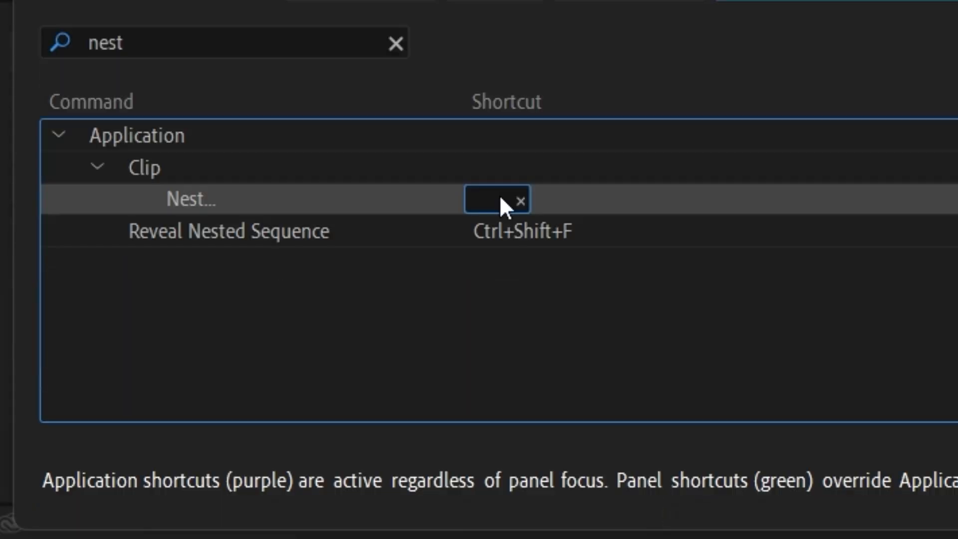
{"action": "key", "text": "F5"}
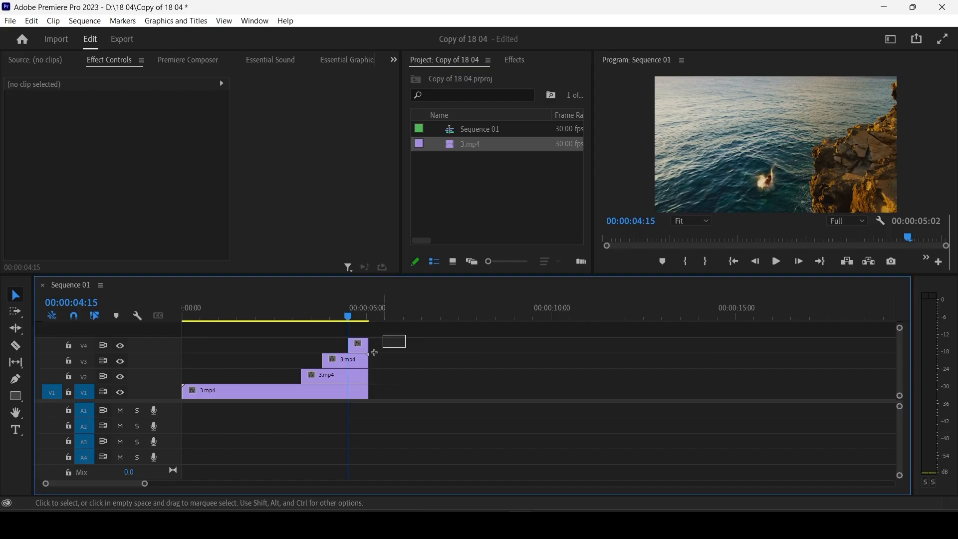
Select the four stacked 3.mp4 clips on V1 to V4 and start nesting them.
{"action": "left_click_drag", "start_coordinate": [394, 335], "coordinate": [304, 401]}
{"action": "right_click", "coordinate": [343, 391]}
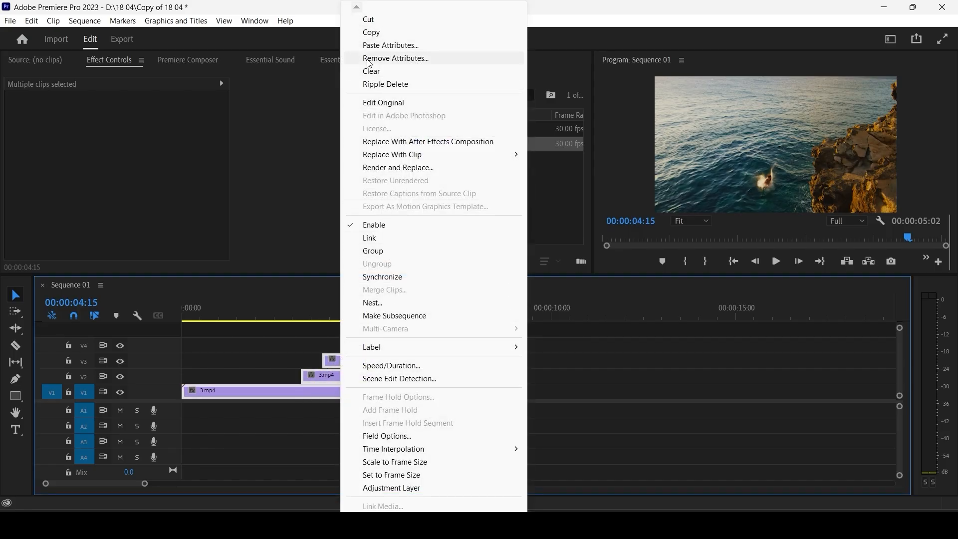
{"action": "left_click", "coordinate": [380, 303]}
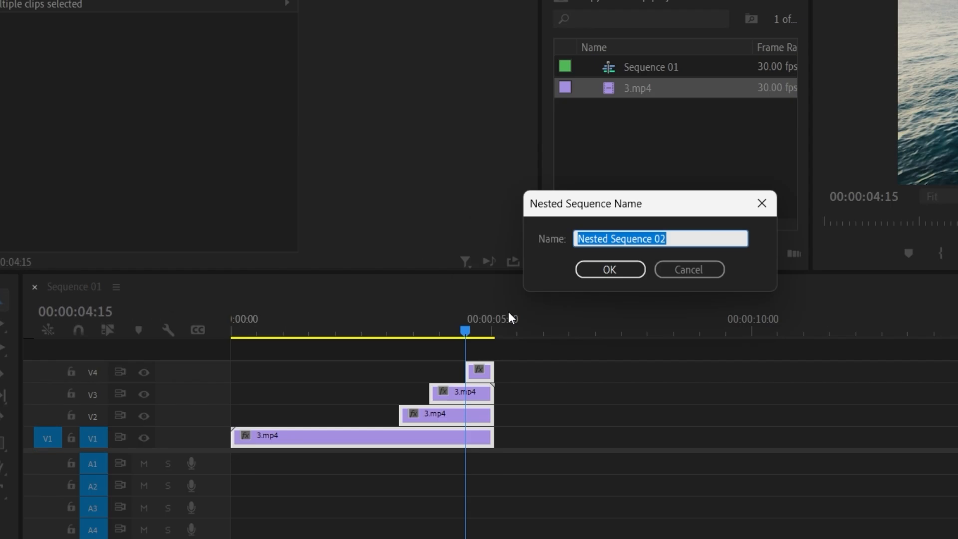
Nest the three stacked 3.mp4 clips as Nested Sequence 01, select the nested clip, and undo the nesting.
{"action": "left_click_drag", "start_coordinate": [320, 409], "coordinate": [393, 486]}
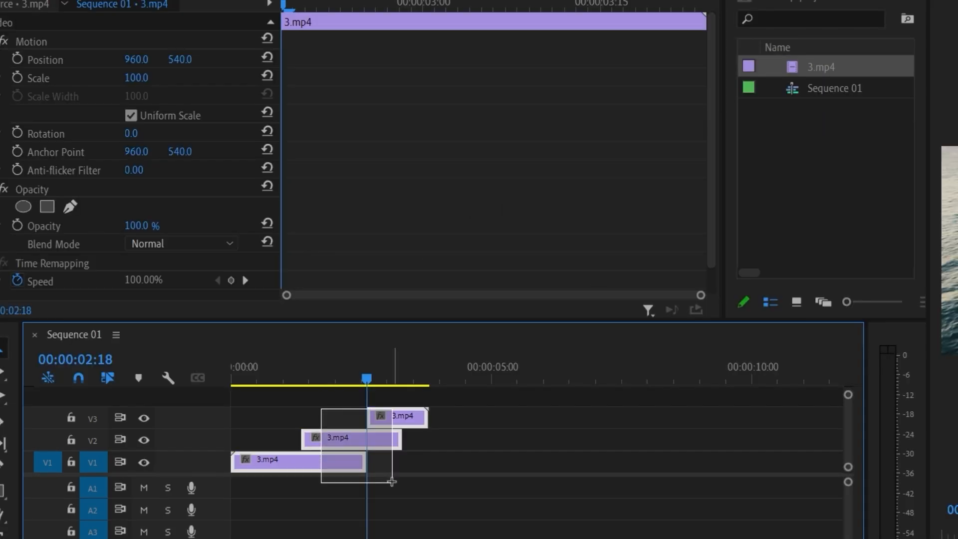
{"action": "key", "text": "F5"}
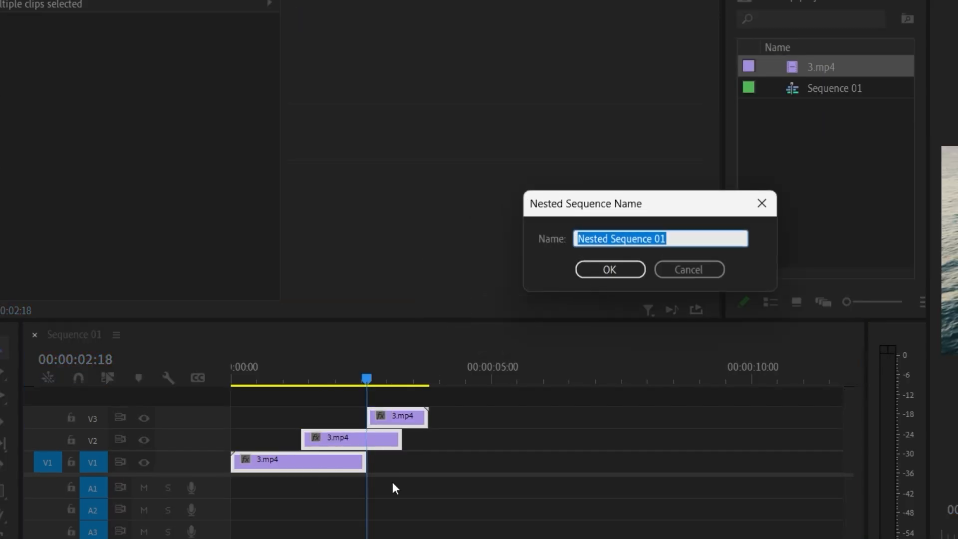
{"action": "left_click", "coordinate": [626, 275]}
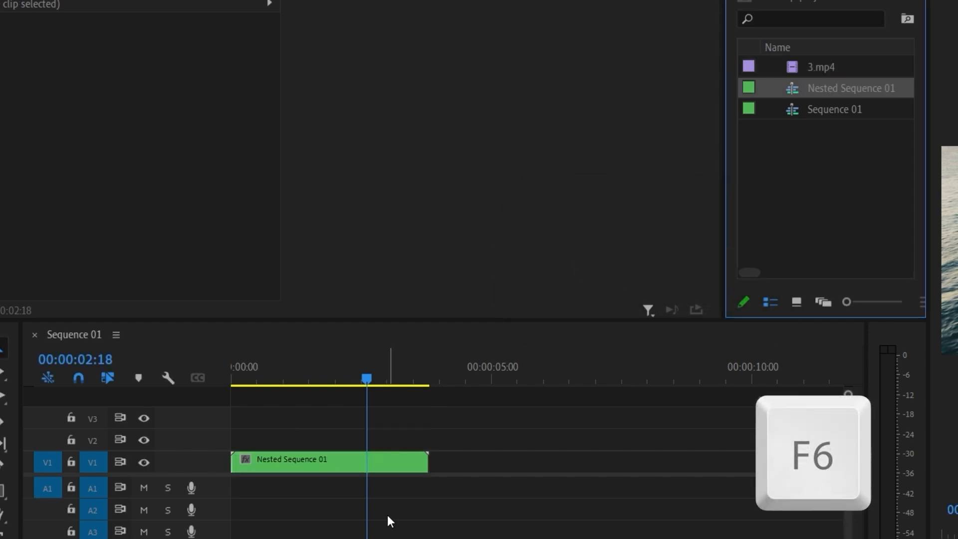
{"action": "left_click", "coordinate": [349, 462]}
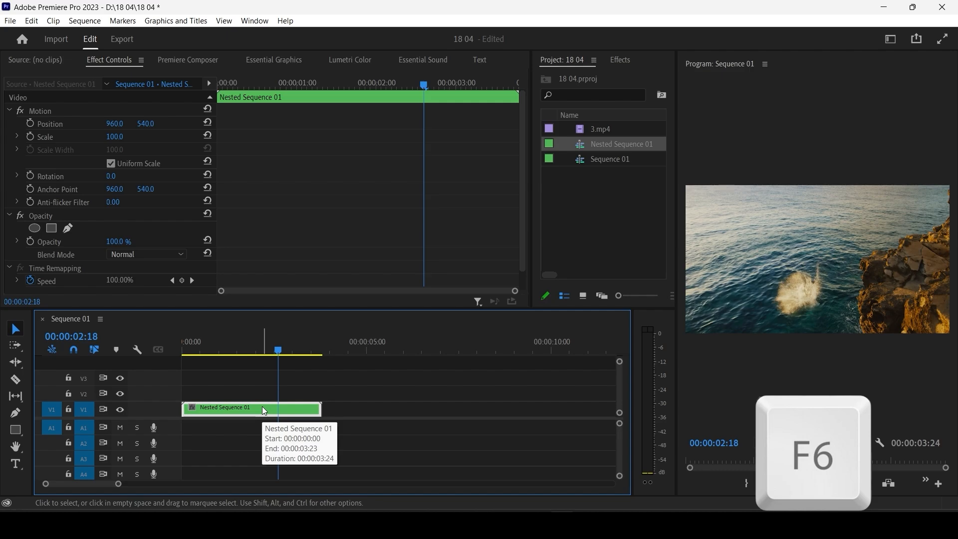
{"action": "key", "text": "ctrl+z"}
Assign F6 to the Add Frame Hold command, and add a frame hold to the 3.mp4 clip just before 00:00:05:00.
{"action": "left_click", "coordinate": [31, 21]}
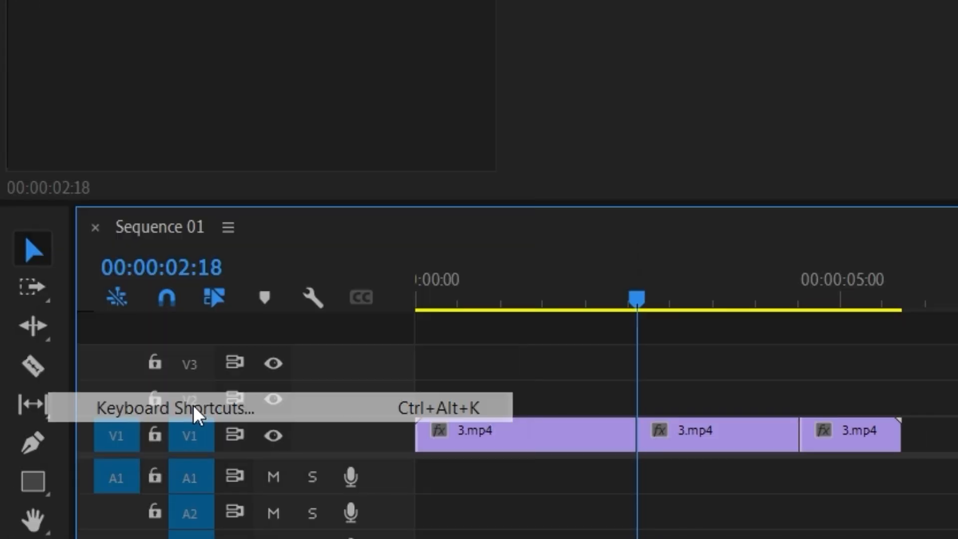
{"action": "left_click", "coordinate": [89, 400]}
{"action": "type", "text": "add fra"}
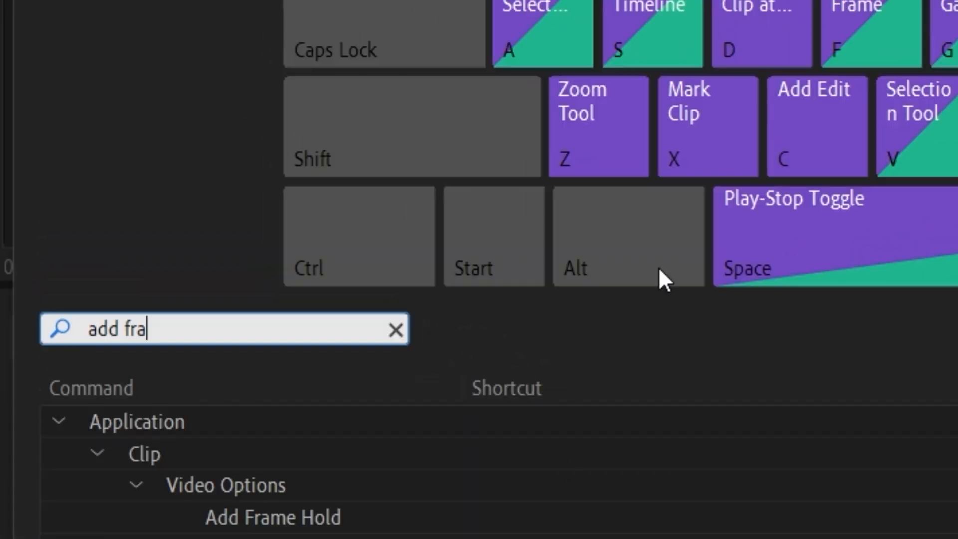
{"action": "left_click", "coordinate": [522, 397]}
{"action": "key", "text": "F6"}
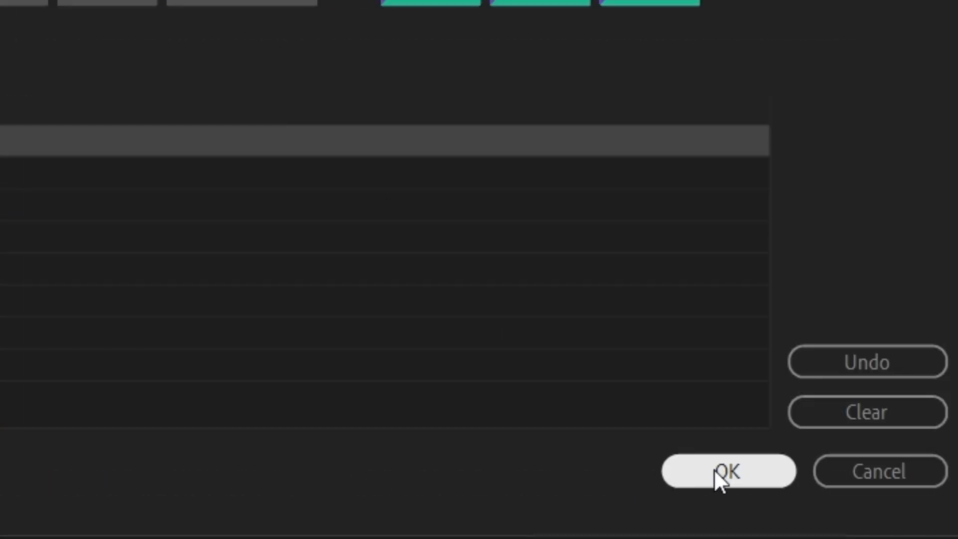
{"action": "left_click", "coordinate": [714, 469]}
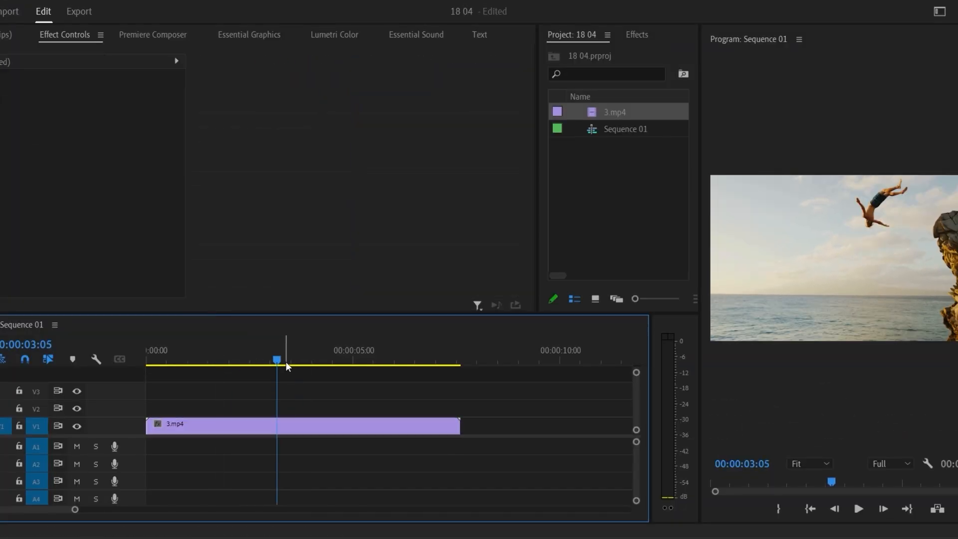
{"action": "left_click_drag", "start_coordinate": [286, 361], "coordinate": [334, 355]}
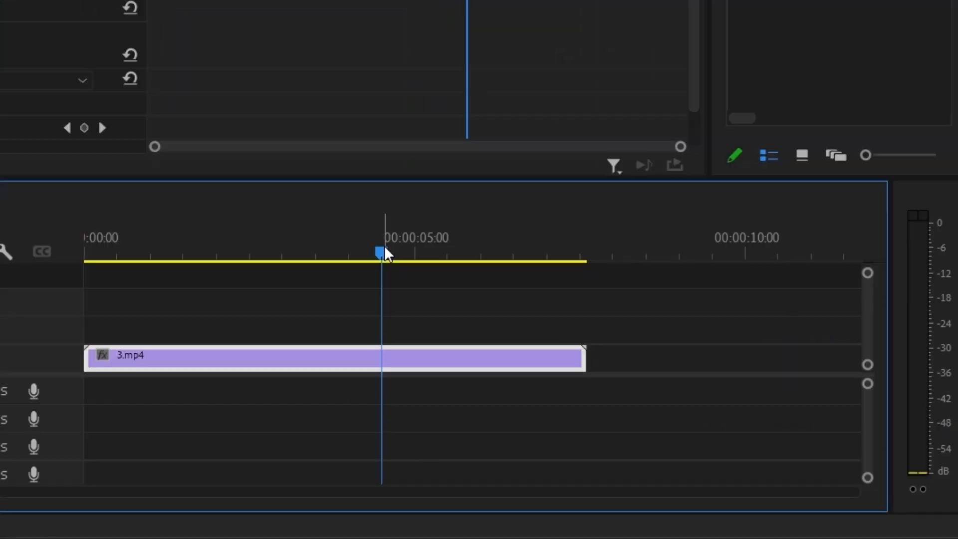
{"action": "key", "text": "F6"}
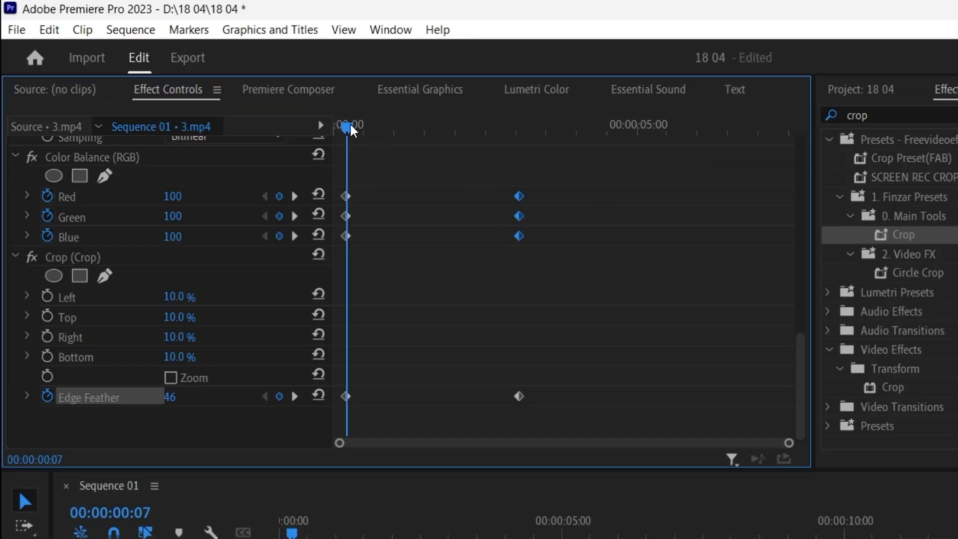
Scrub the clip's effect keyframes to 00:00:02:24 and filter the effect controls to show only keyframed properties.
{"action": "left_click_drag", "start_coordinate": [350, 124], "coordinate": [505, 119]}
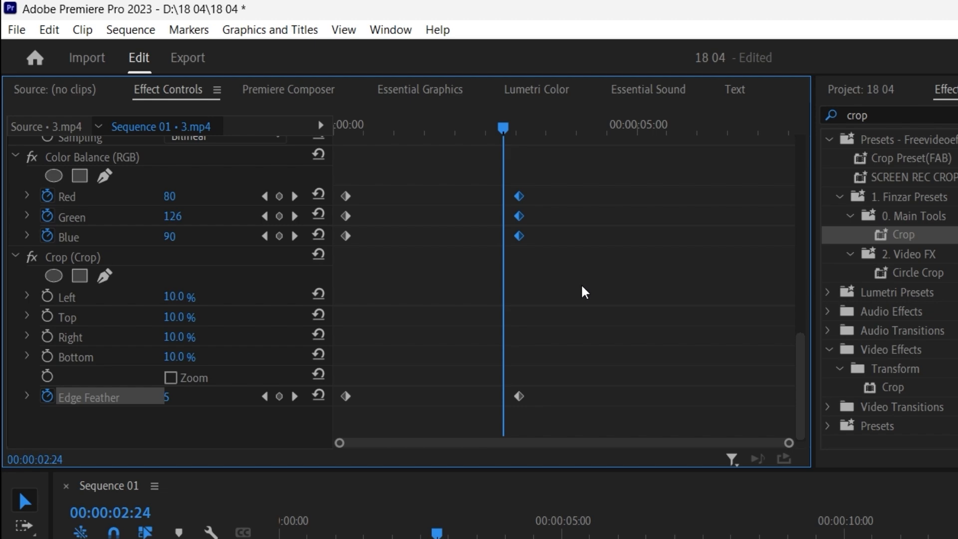
{"action": "scroll", "coordinate": [583, 287], "scroll_direction": "up", "scroll_amount": 6}
{"action": "scroll", "coordinate": [612, 279], "scroll_direction": "down", "scroll_amount": 6}
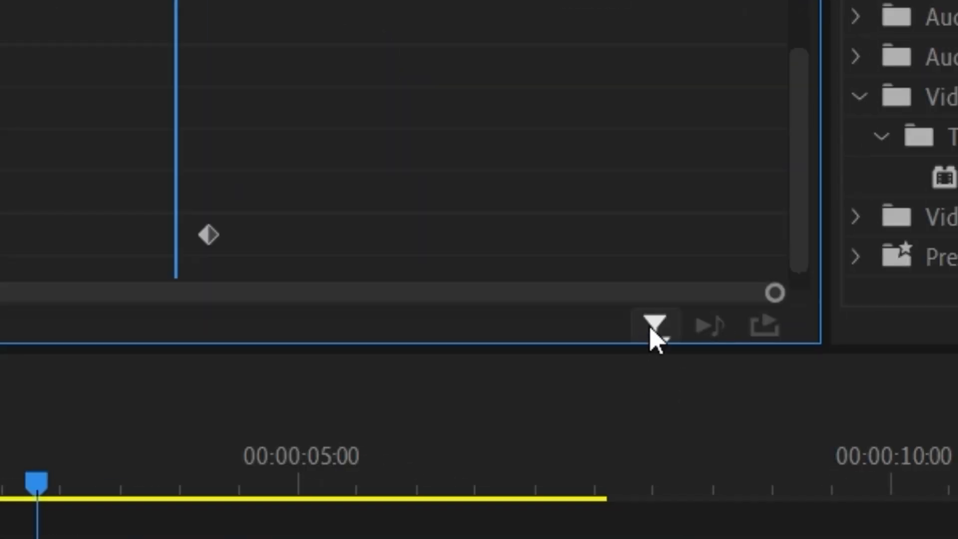
{"action": "left_click", "coordinate": [654, 331]}
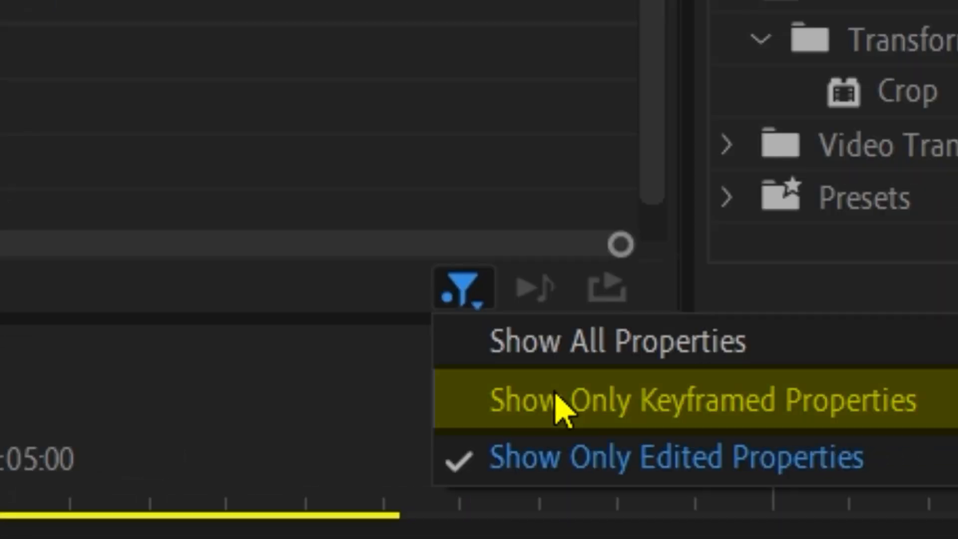
{"action": "left_click", "coordinate": [559, 401]}
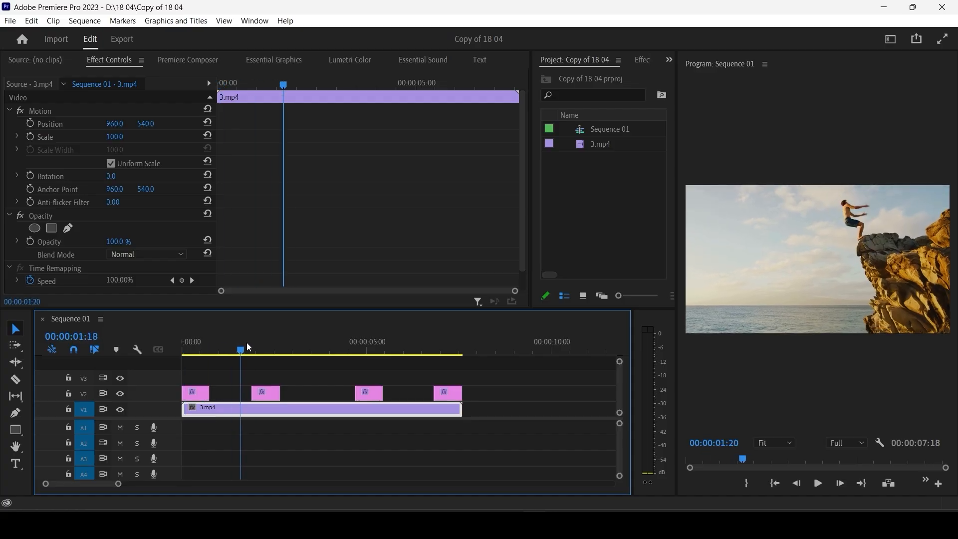
Scrub through the sequence and examine the text and font settings of the title clips on V2.
{"action": "left_click_drag", "start_coordinate": [244, 347], "coordinate": [446, 341]}
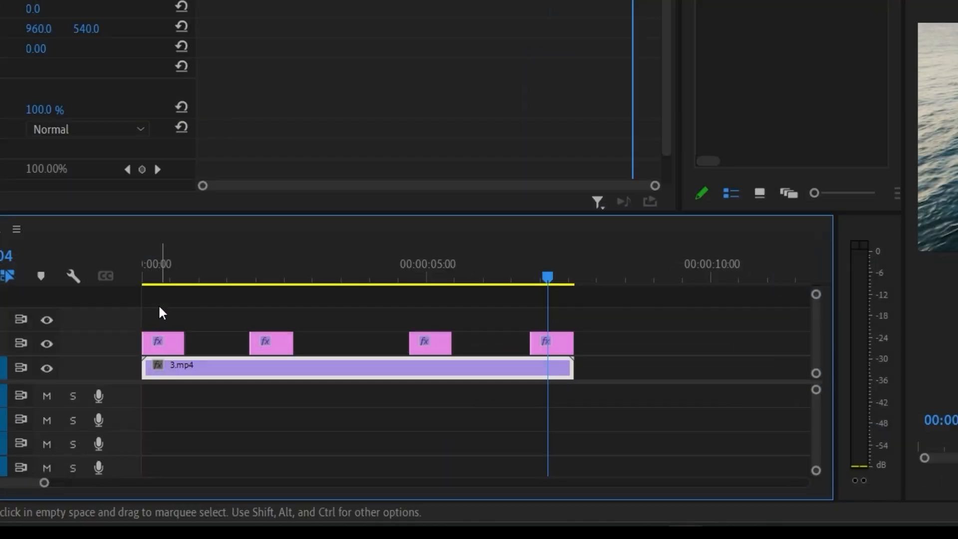
{"action": "left_click", "coordinate": [195, 342]}
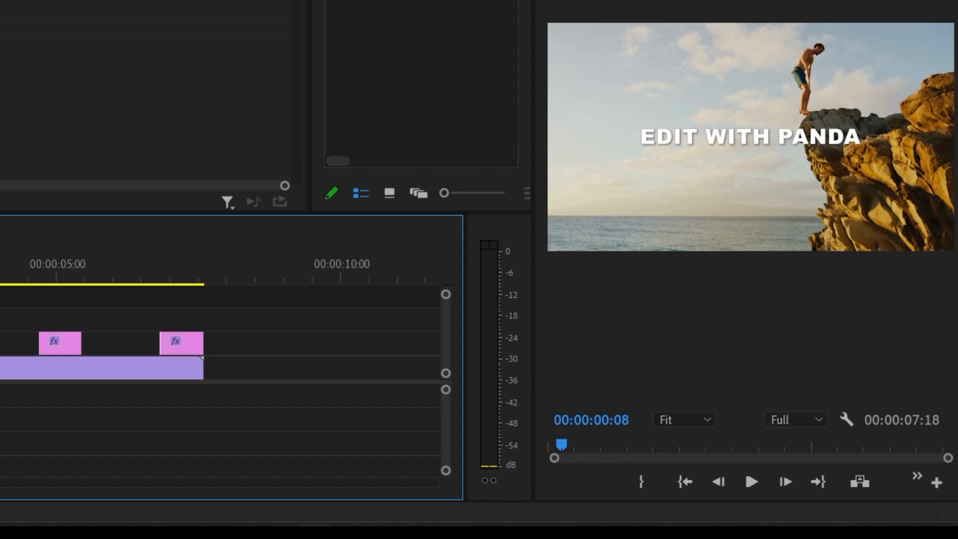
{"action": "left_click", "coordinate": [269, 100]}
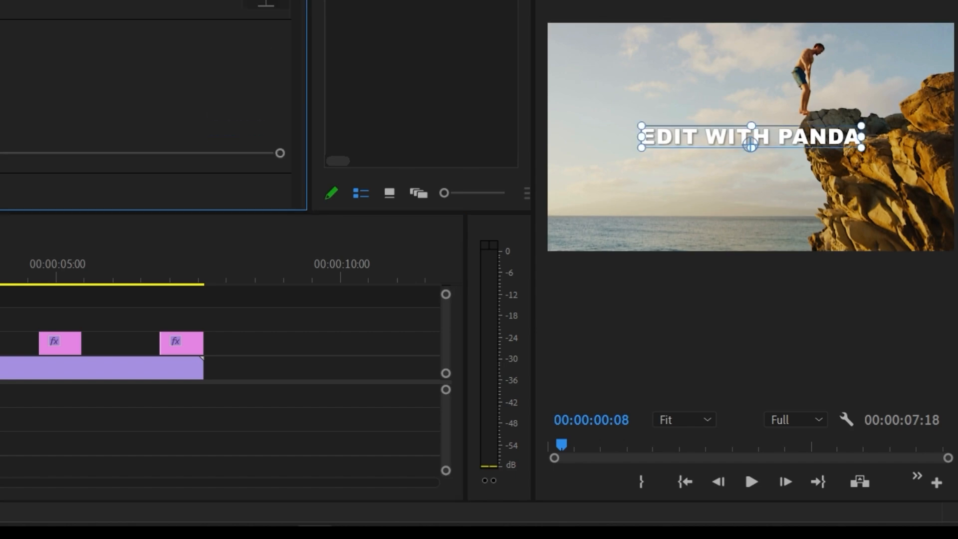
{"action": "scroll", "coordinate": [278, 217], "scroll_direction": "down", "scroll_amount": 3}
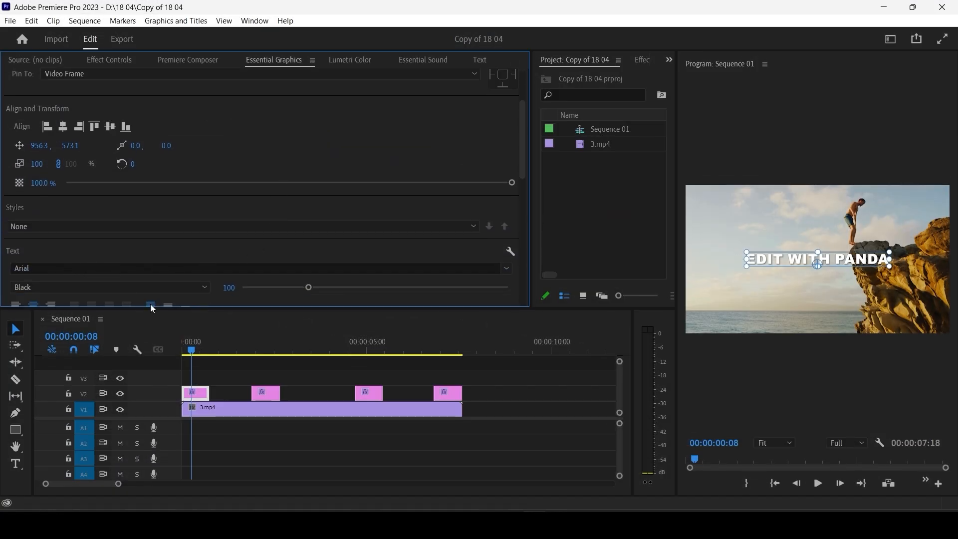
{"action": "left_click", "coordinate": [272, 394]}
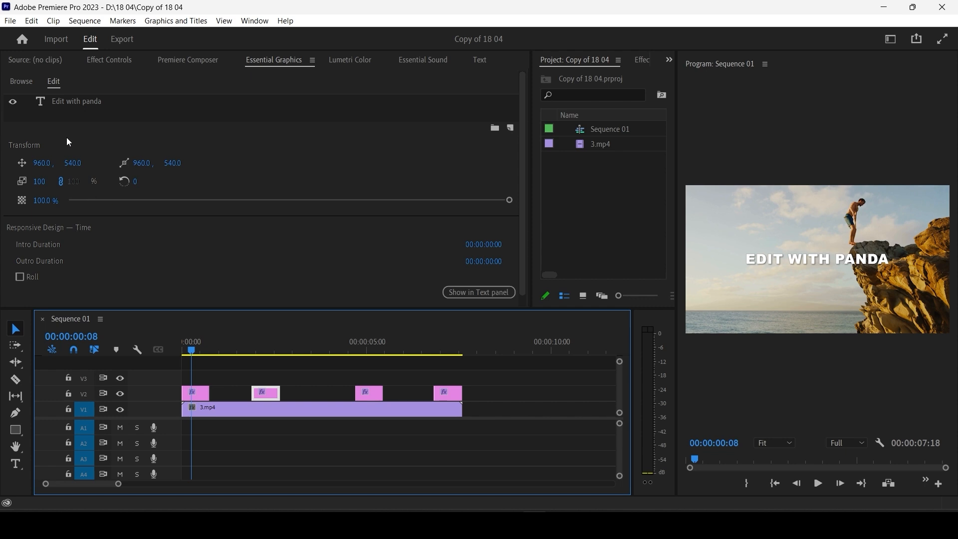
{"action": "left_click", "coordinate": [72, 99]}
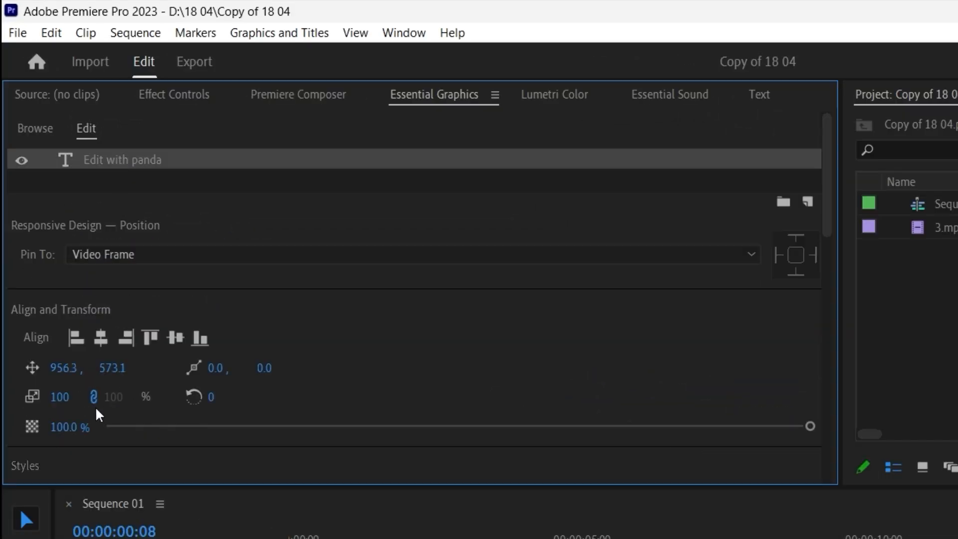
{"action": "scroll", "coordinate": [96, 414], "scroll_direction": "down", "scroll_amount": 2}
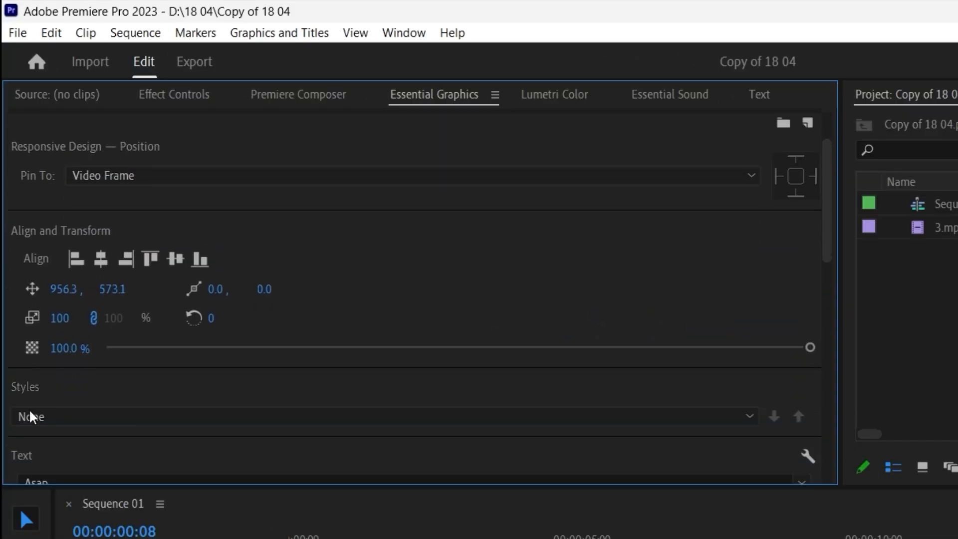
{"action": "scroll", "coordinate": [152, 429], "scroll_direction": "down", "scroll_amount": 1}
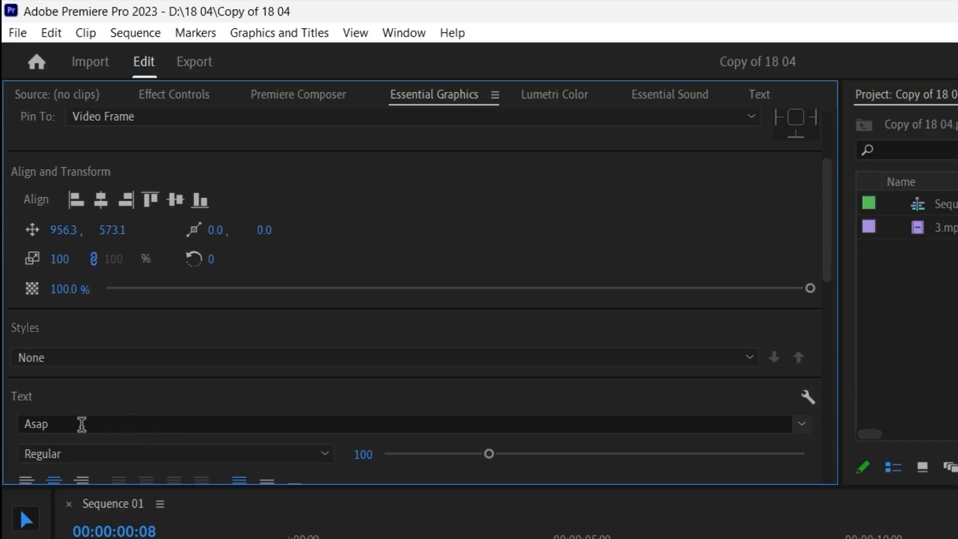
{"action": "left_click", "coordinate": [589, 536]}
{"action": "scroll", "coordinate": [711, 390], "scroll_direction": "down", "scroll_amount": 1}
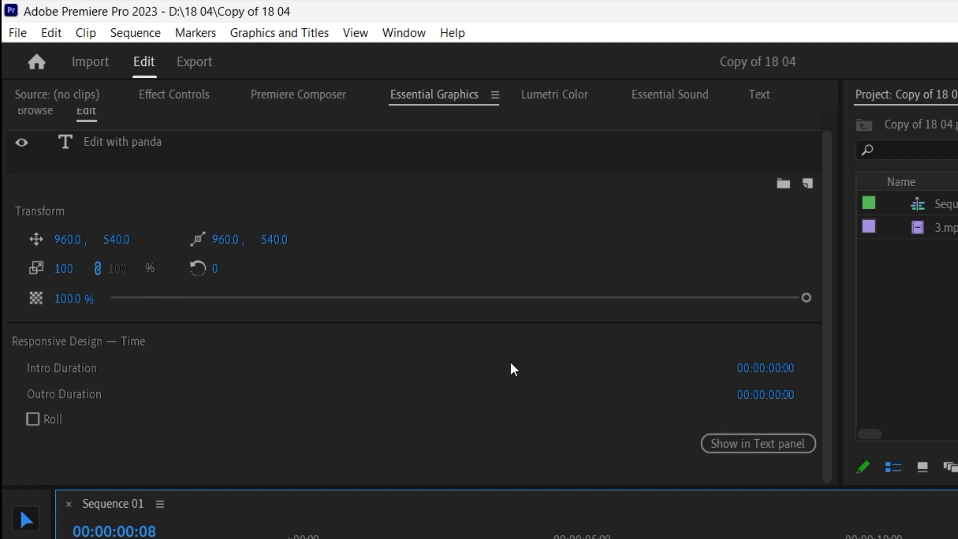
{"action": "left_click", "coordinate": [118, 142]}
{"action": "scroll", "coordinate": [792, 356], "scroll_direction": "down", "scroll_amount": 5}
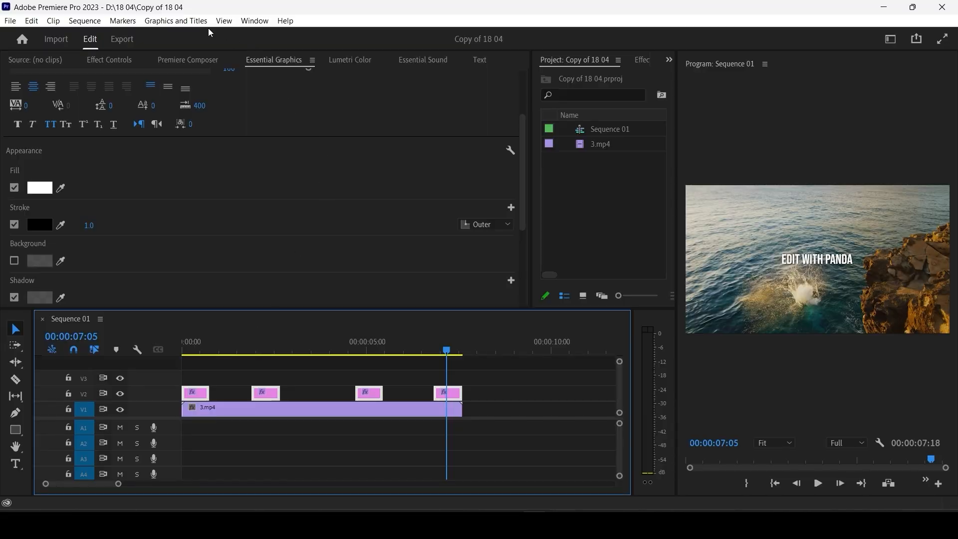
Replace all four fonts used in the project with Archivo Black and scrub through the sequence to check the titles.
{"action": "left_click", "coordinate": [183, 21]}
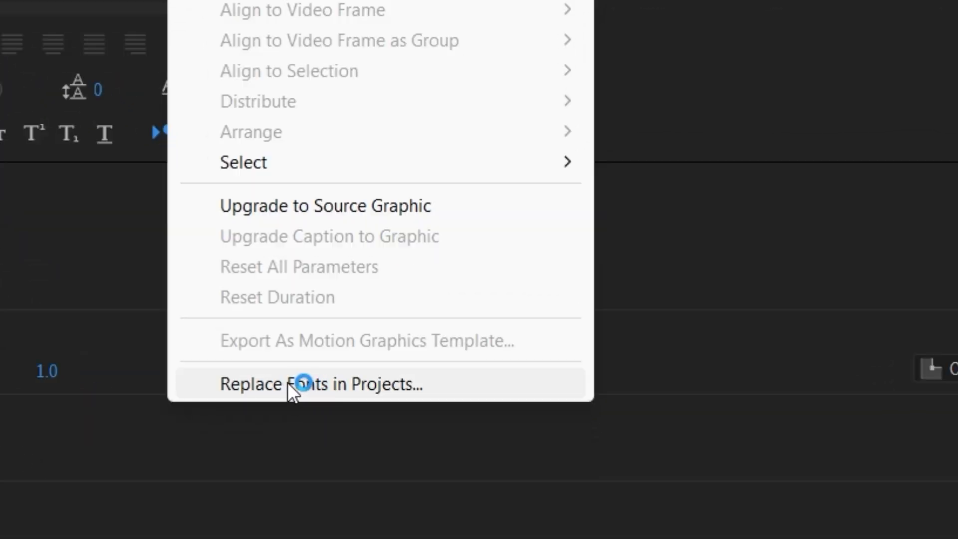
{"action": "left_click", "coordinate": [288, 383]}
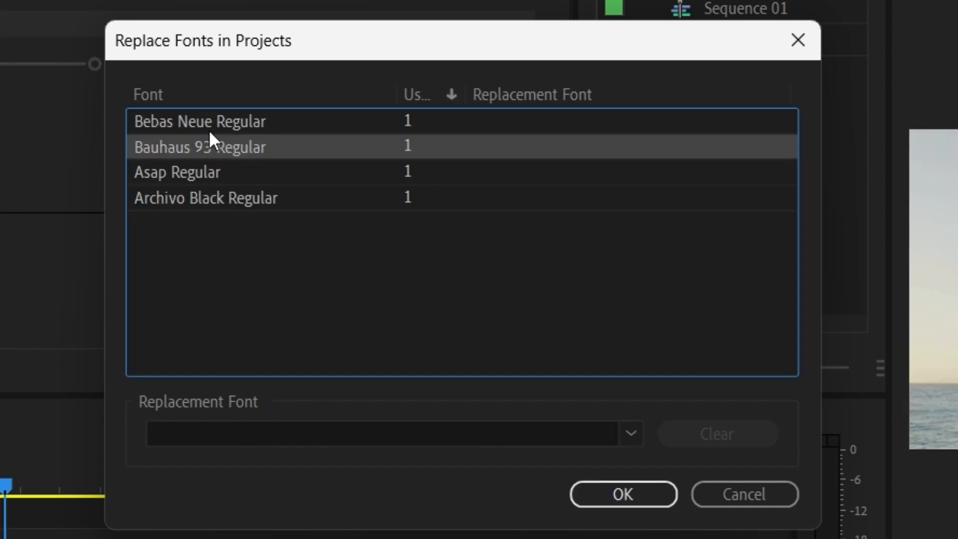
{"action": "left_click", "coordinate": [212, 172], "text": "ctrl"}
{"action": "left_click", "coordinate": [220, 197], "text": "ctrl"}
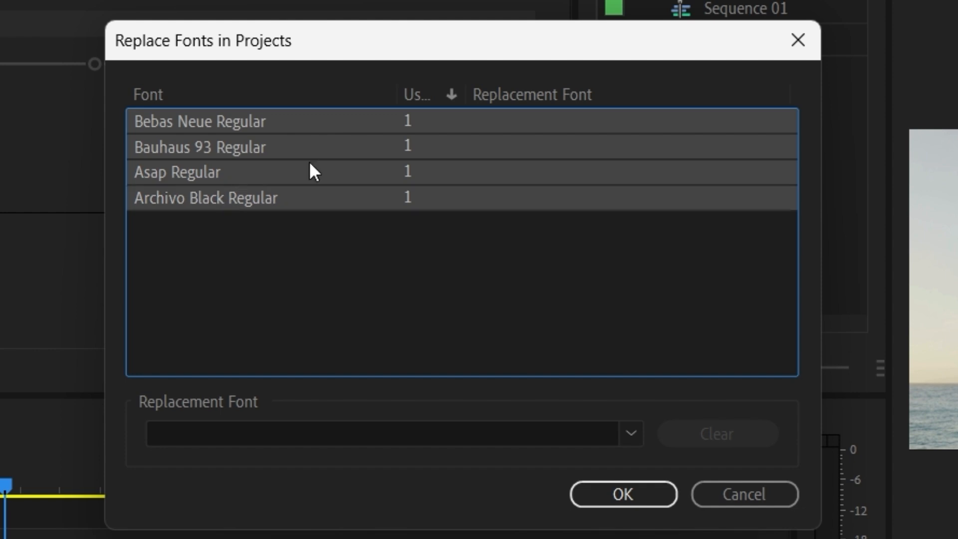
{"action": "left_click", "coordinate": [255, 433]}
{"action": "left_click", "coordinate": [219, 159]}
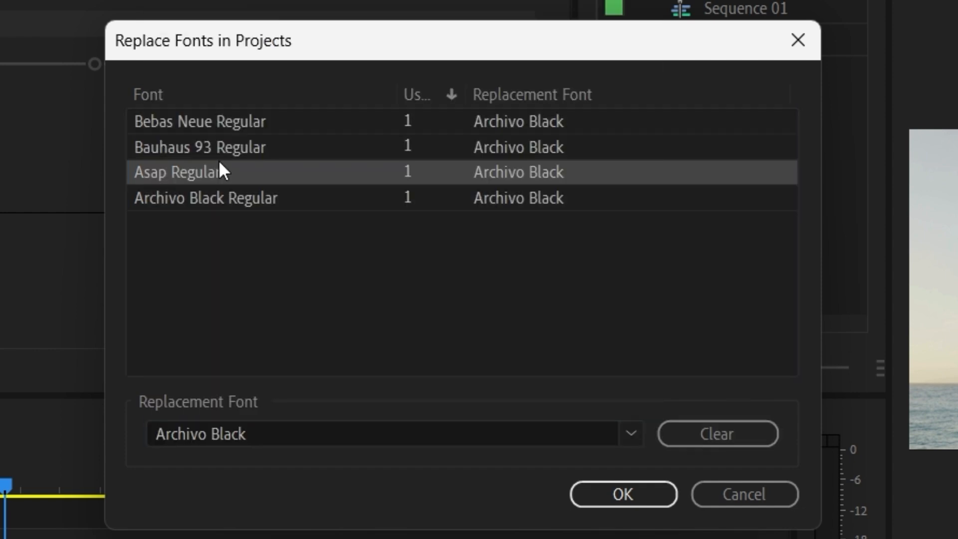
{"action": "left_click", "coordinate": [623, 494]}
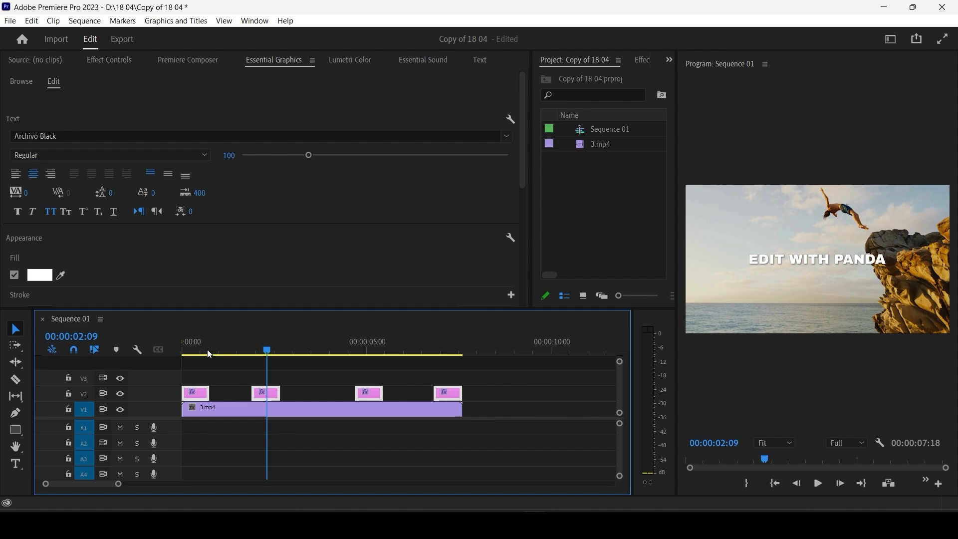
{"action": "left_click_drag", "start_coordinate": [209, 355], "coordinate": [459, 359]}
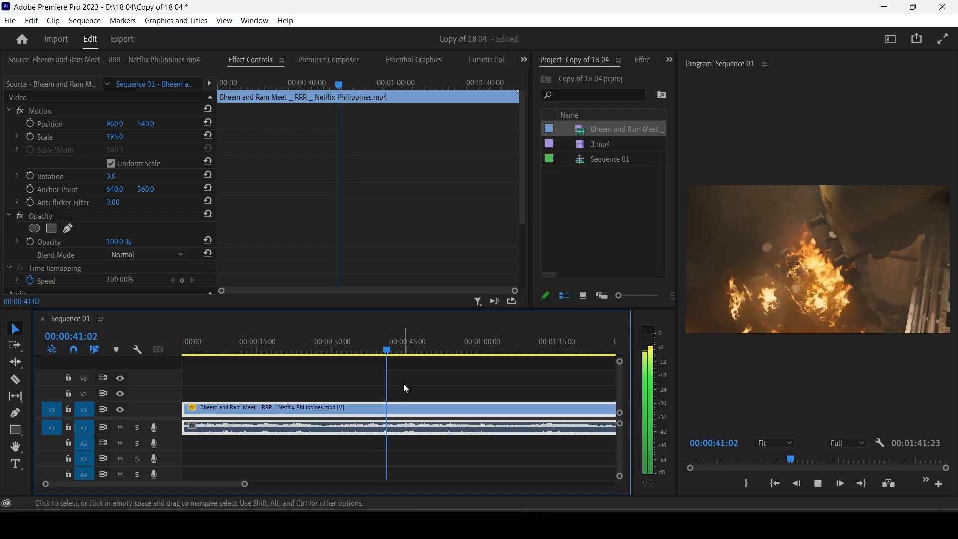
Unlink the audio from the second Bheem and Ram Meet clip and delete that audio from A1.
{"action": "left_click", "coordinate": [509, 351]}
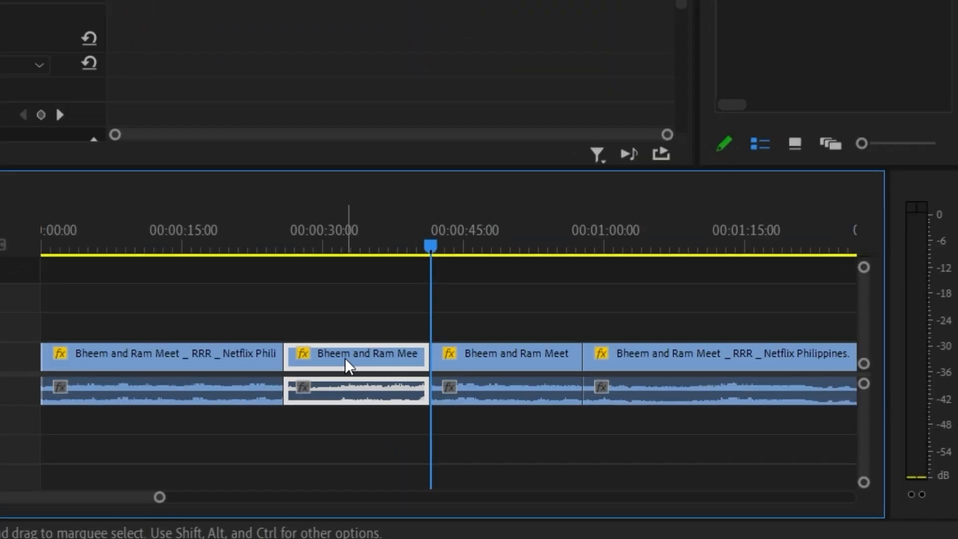
{"action": "key", "text": "ctrl+z"}
{"action": "left_click", "coordinate": [368, 391]}
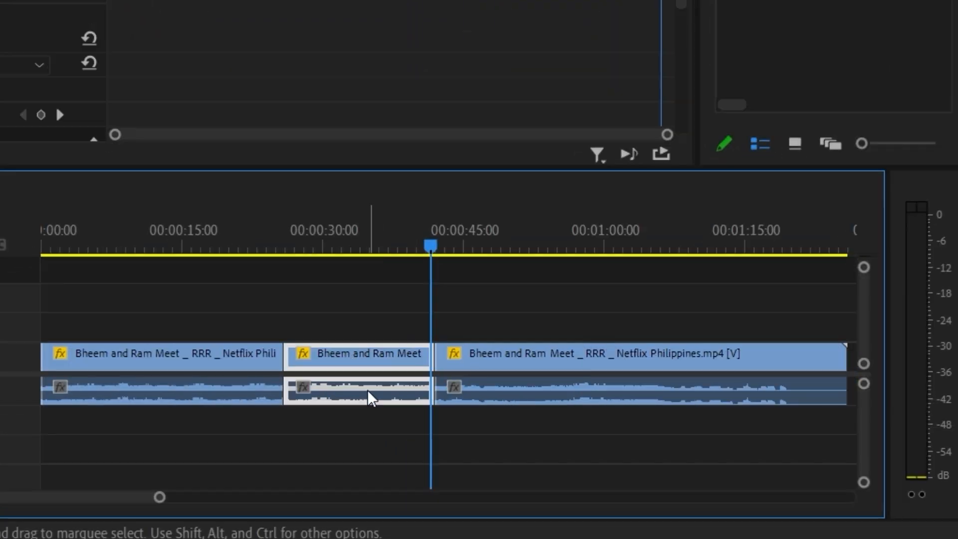
{"action": "right_click", "coordinate": [368, 391]}
{"action": "left_click", "coordinate": [466, 115]}
{"action": "left_click", "coordinate": [373, 395]}
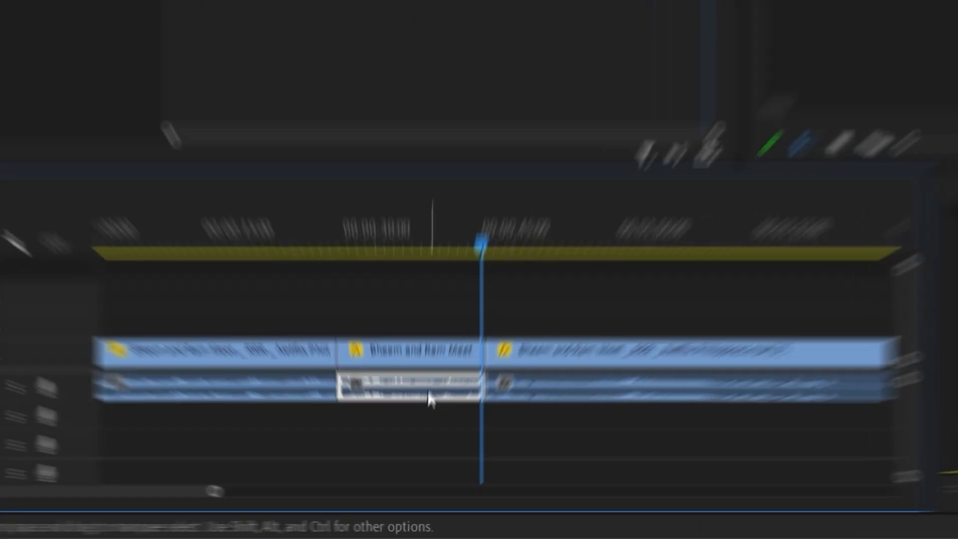
{"action": "key", "text": "Delete"}
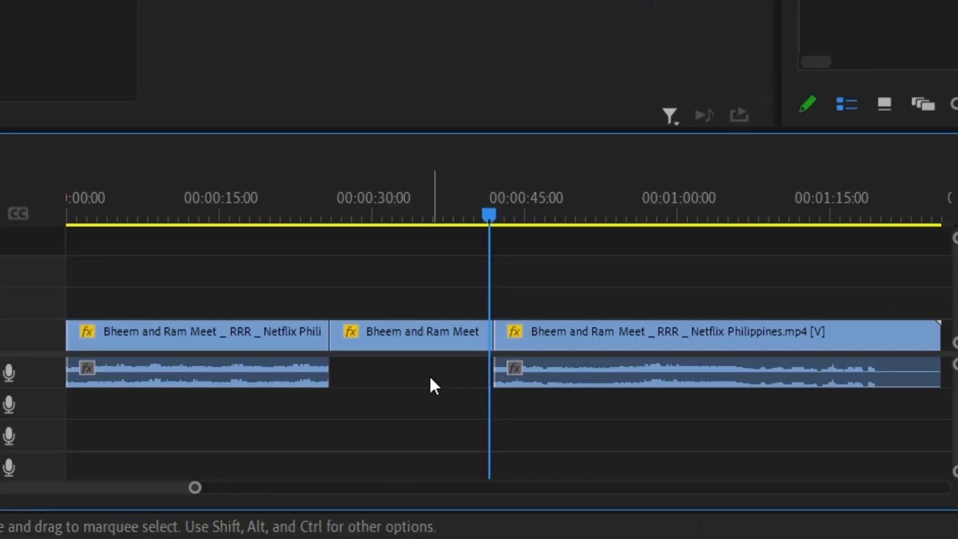
Play the sequence from about 00:00:18 and delete the short audio piece under the second clip.
{"action": "left_click", "coordinate": [247, 216]}
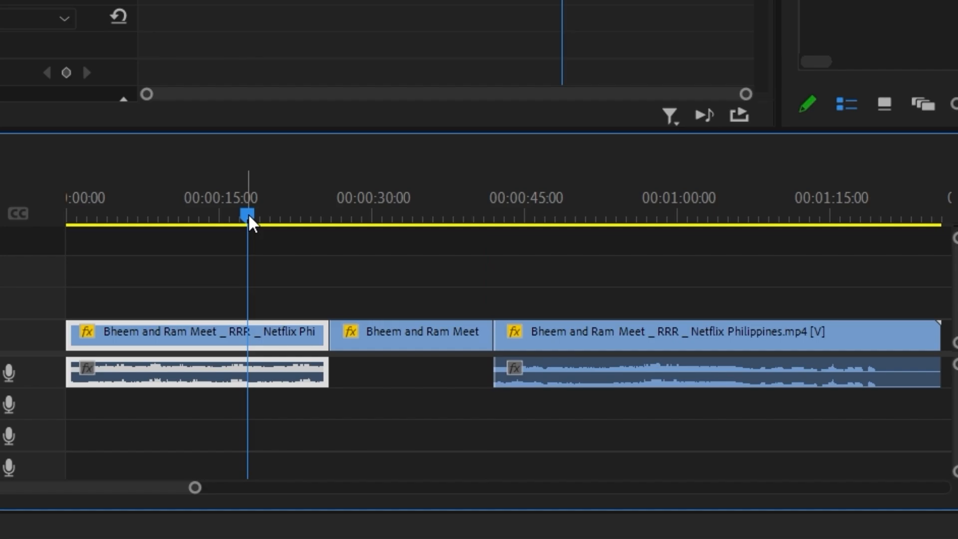
{"action": "key", "text": "space"}
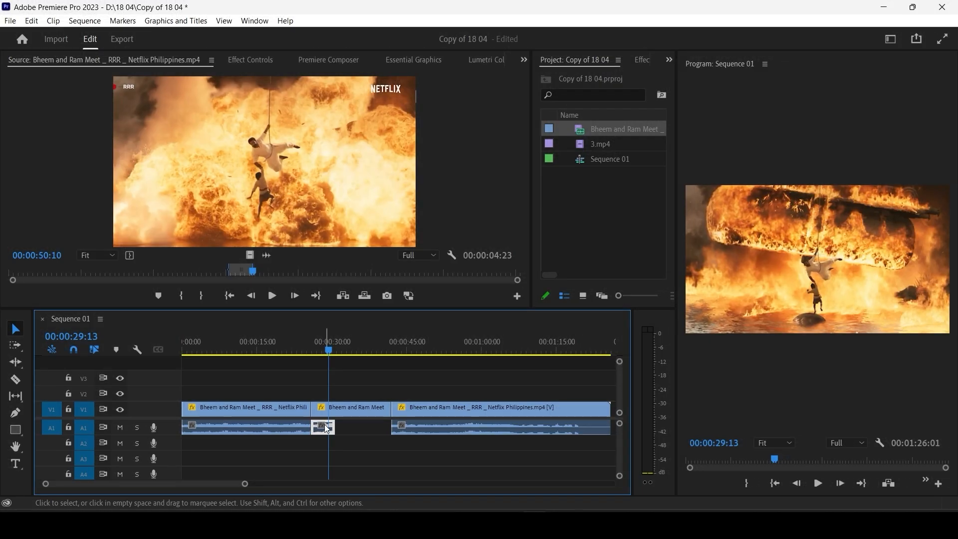
{"action": "key", "text": "Delete"}
Mark the second video clip's range and match its frame at 00:00:34:11 in the source monitor.
{"action": "left_click", "coordinate": [346, 416]}
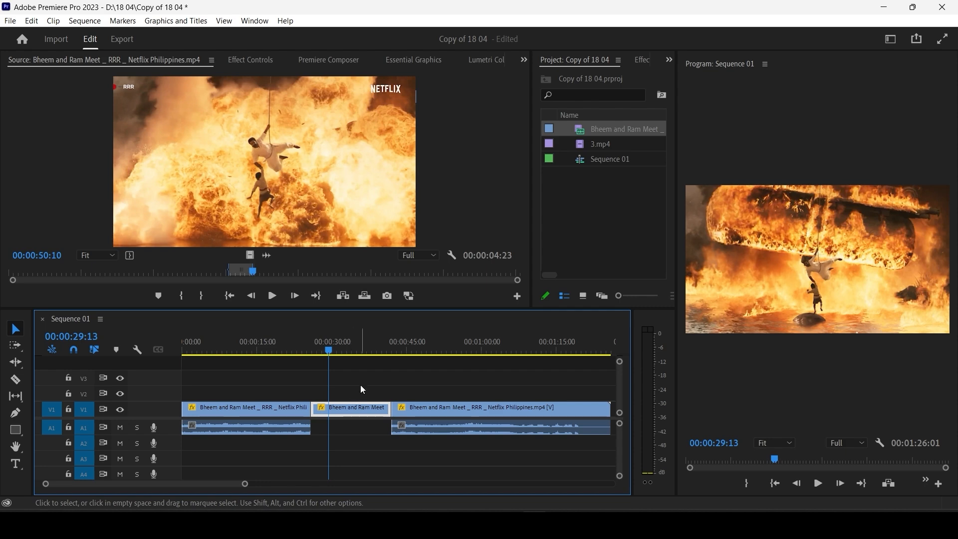
{"action": "key", "text": "x"}
{"action": "left_click", "coordinate": [354, 344]}
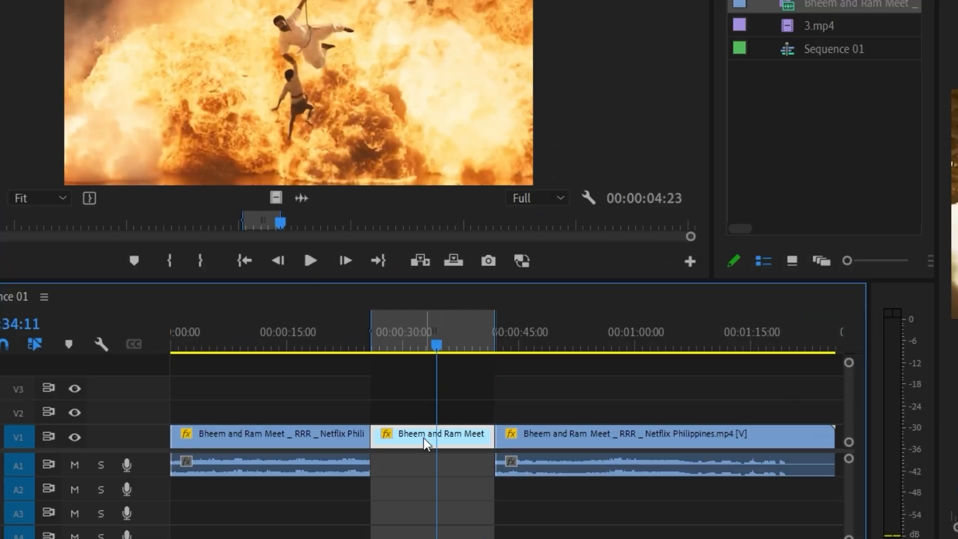
{"action": "key", "text": "f"}
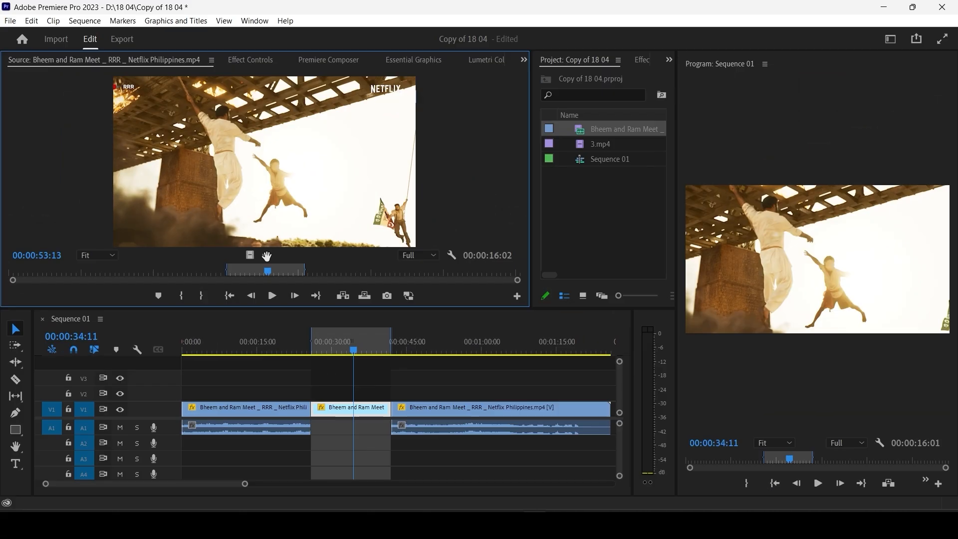
Restore the second clip's deleted audio by placing the matched source range's audio beneath it on A1.
{"action": "left_click_drag", "start_coordinate": [267, 256], "coordinate": [349, 428]}
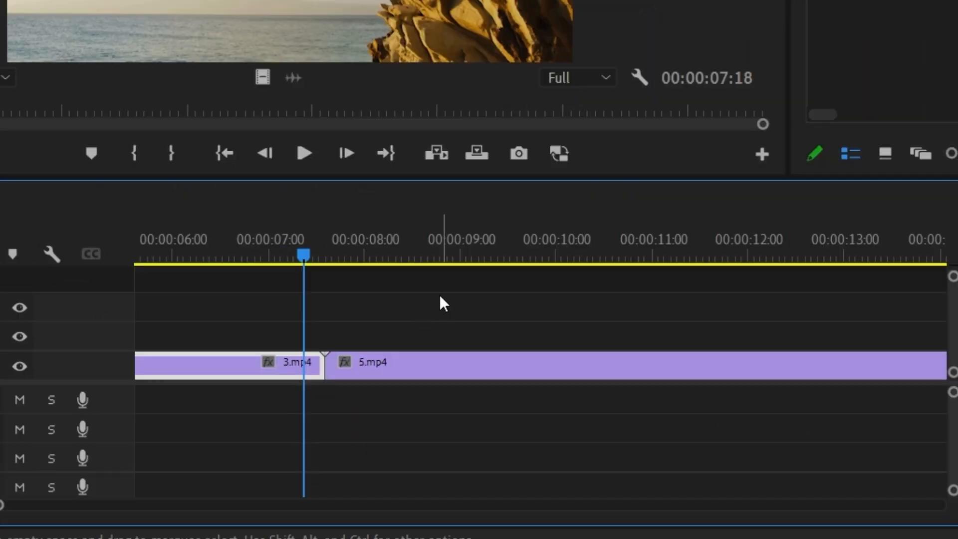
Select the edit point between 3.mp4 and 5.mp4 on V1 and apply the default transition there.
{"action": "left_click", "coordinate": [324, 362], "text": "ctrl"}
{"action": "key", "text": "ctrl+shift+d"}
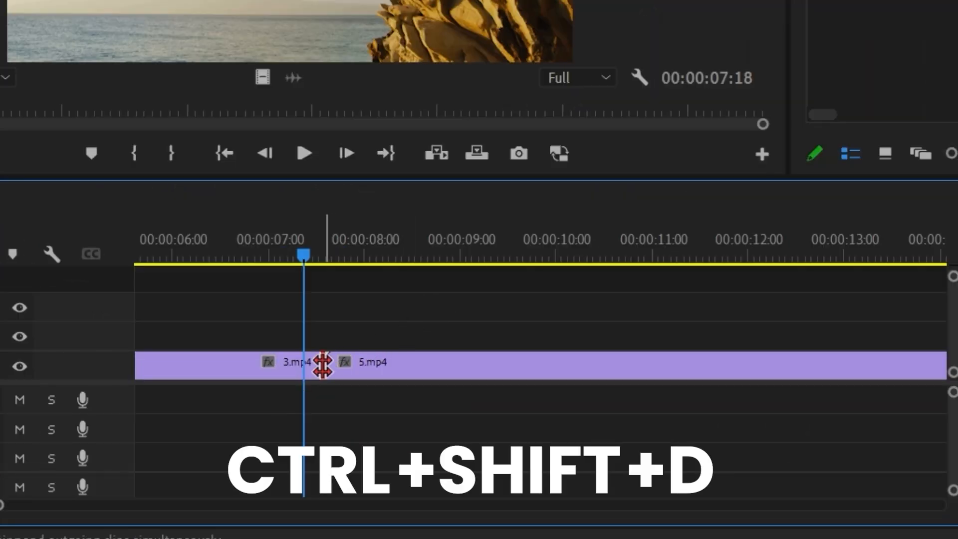
{"action": "left_click", "coordinate": [849, 118]}
{"action": "scroll", "coordinate": [787, 325], "scroll_direction": "down", "scroll_amount": 2}
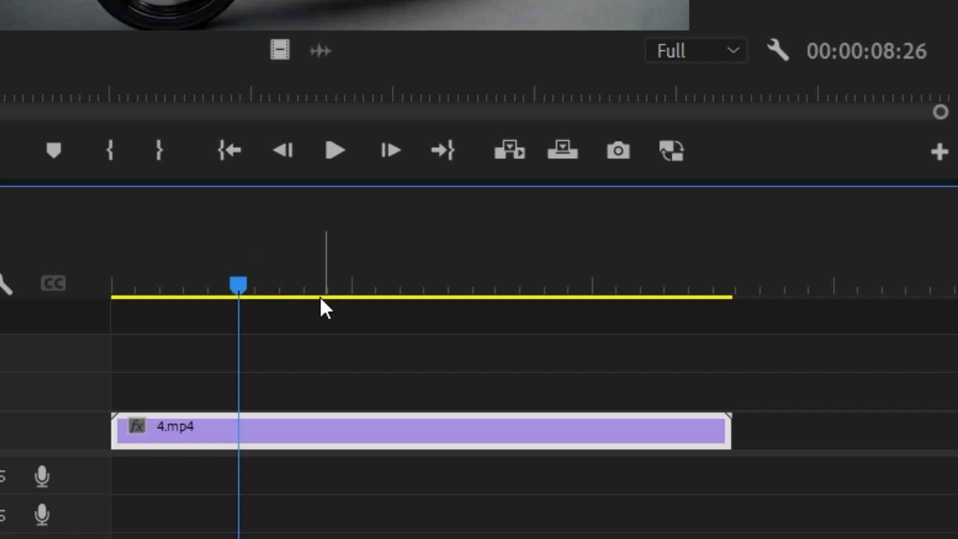
Add three sequence markers along 4.mp4, with the first at 00:00:01:25.
{"action": "left_click_drag", "start_coordinate": [238, 283], "coordinate": [209, 282]}
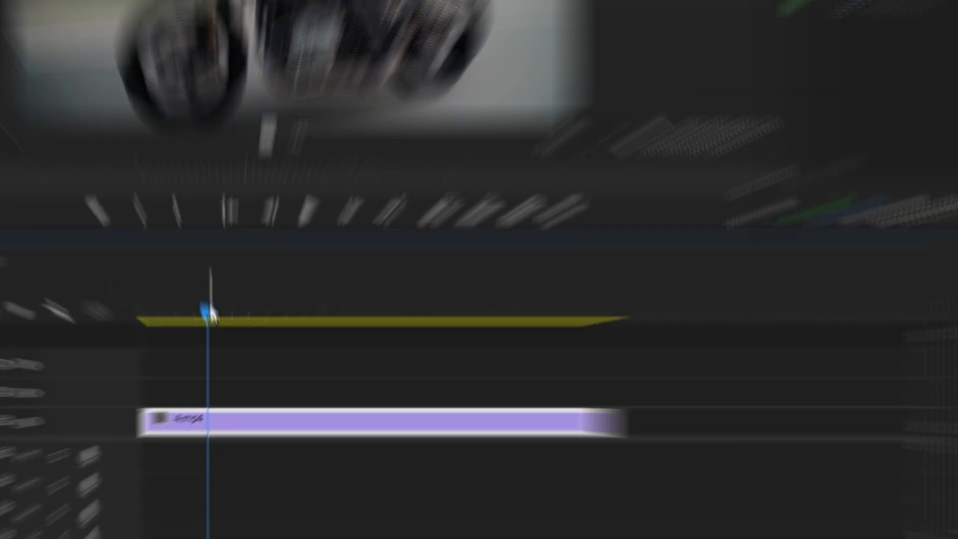
{"action": "key", "text": "m"}
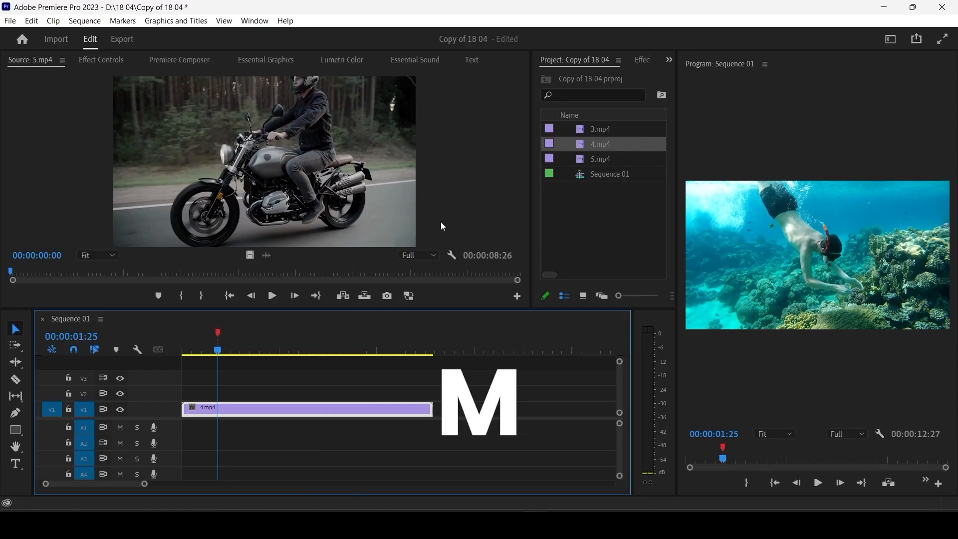
{"action": "key", "text": "m"}
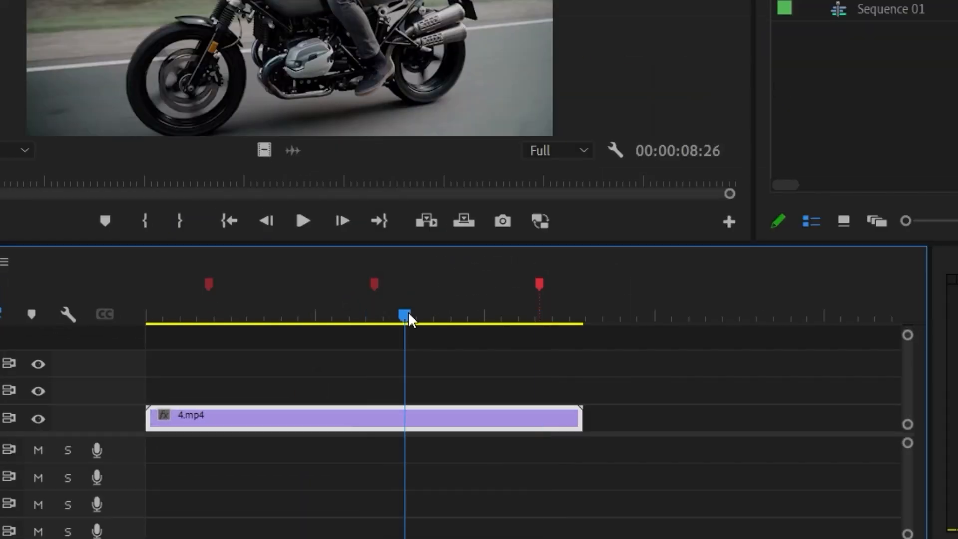
Split out the section of 4.mp4 from 00:00:07:19 to 00:00:10:13 and ripple delete it.
{"action": "key", "text": "ctrl+k"}
{"action": "left_click", "coordinate": [386, 352]}
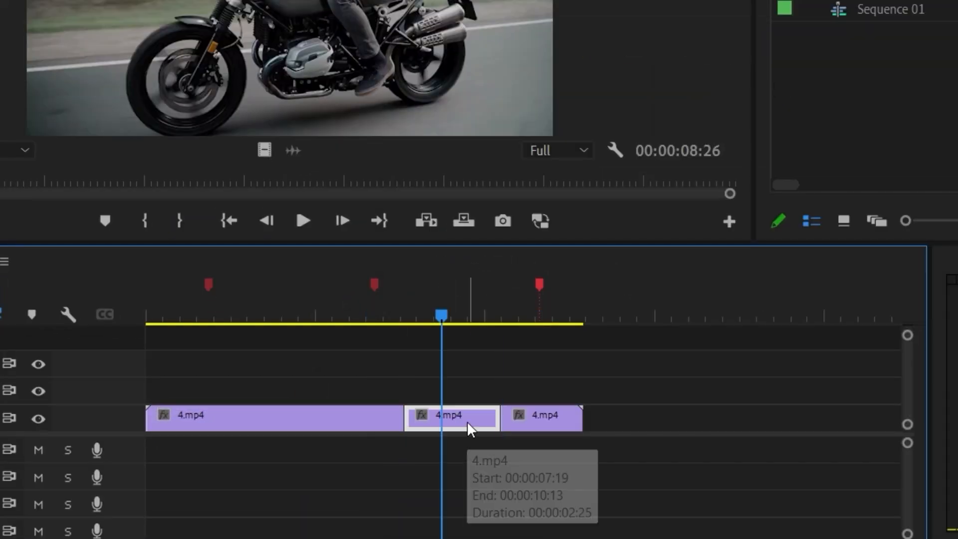
{"action": "key", "text": "q"}
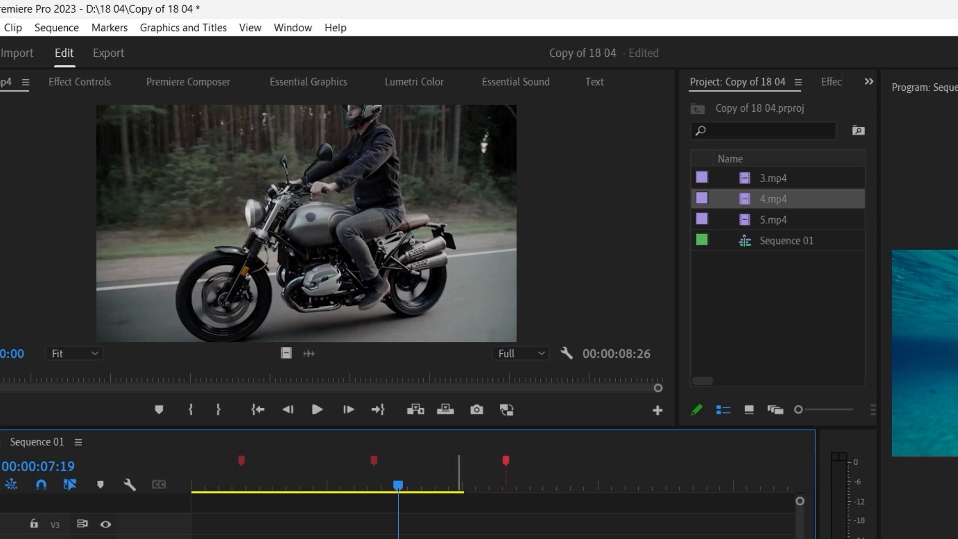
Turn on Ripple Sequence Markers and add an unnamed chapter marker at 00:00:09:10.
{"action": "left_click", "coordinate": [103, 25]}
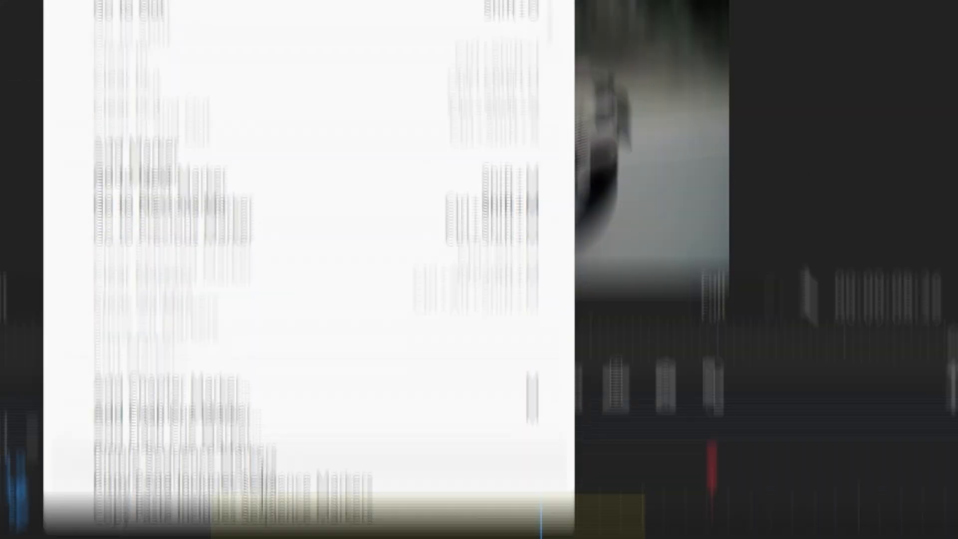
{"action": "left_click", "coordinate": [297, 448]}
{"action": "left_click", "coordinate": [615, 463]}
{"action": "key", "text": "m"}
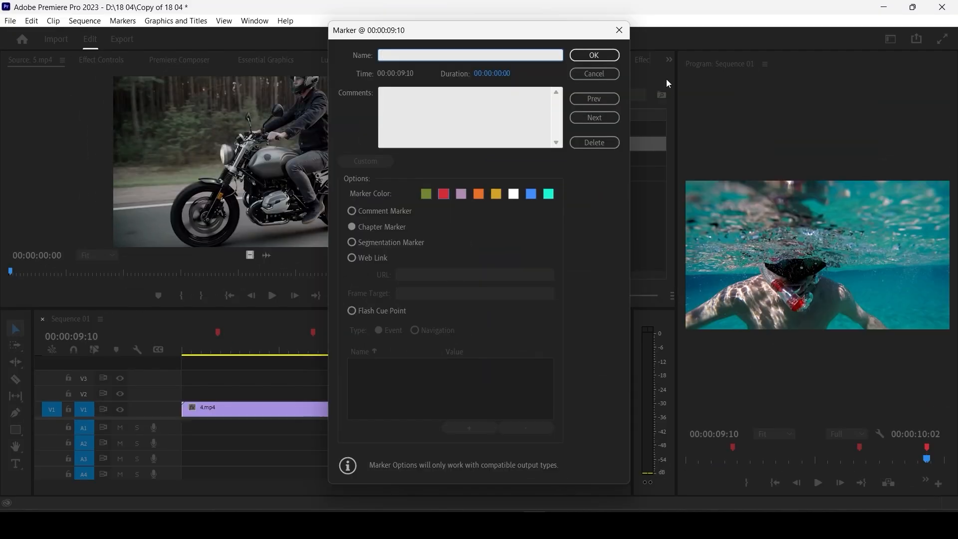
{"action": "left_click", "coordinate": [603, 56]}
Split the second 4.mp4 piece at 00:00:08:17 and ripple delete the part before the cut.
{"action": "left_click_drag", "start_coordinate": [343, 351], "coordinate": [348, 350]}
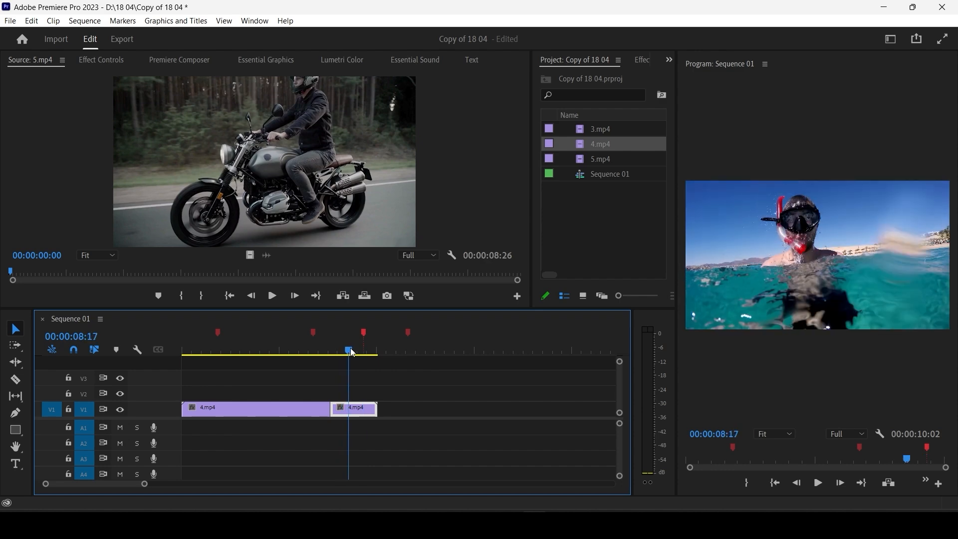
{"action": "key", "text": "ctrl+k"}
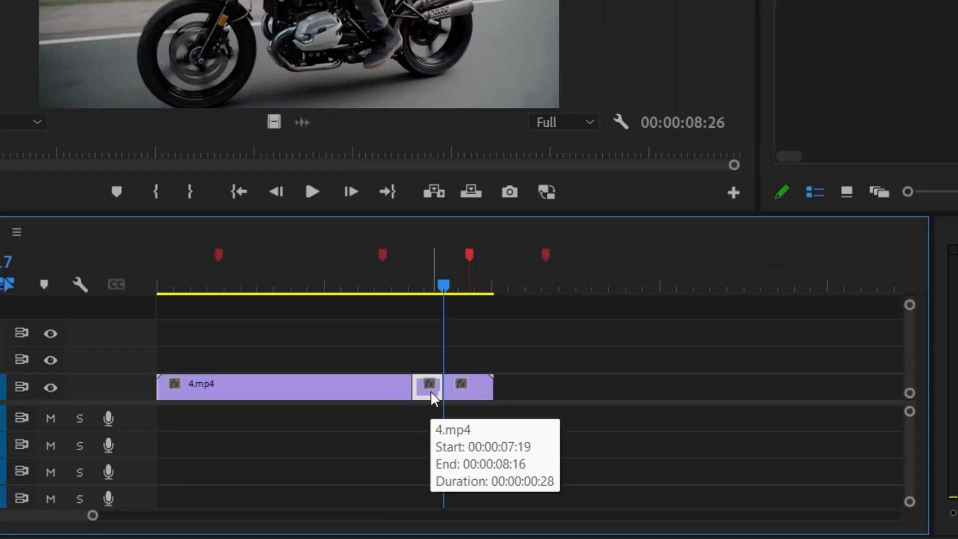
{"action": "key", "text": "shift+Delete"}
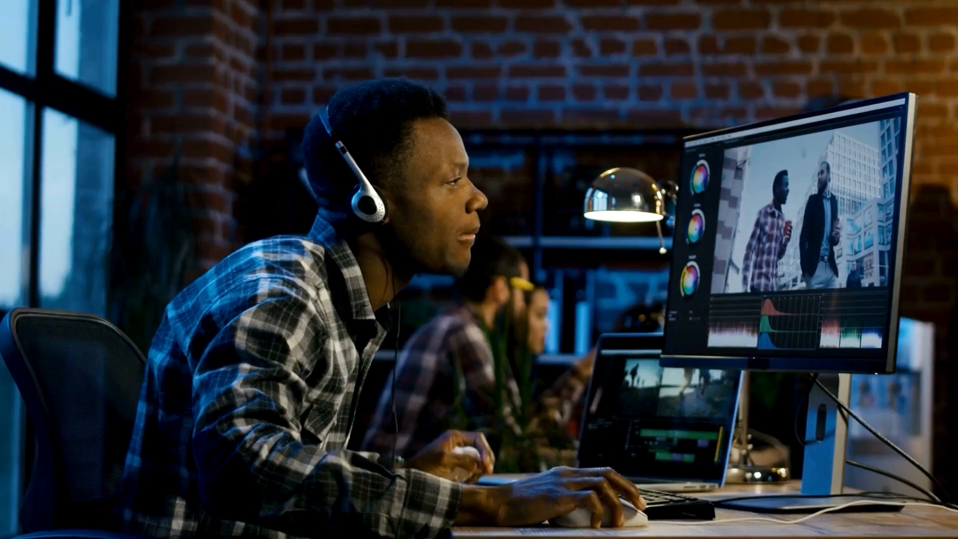